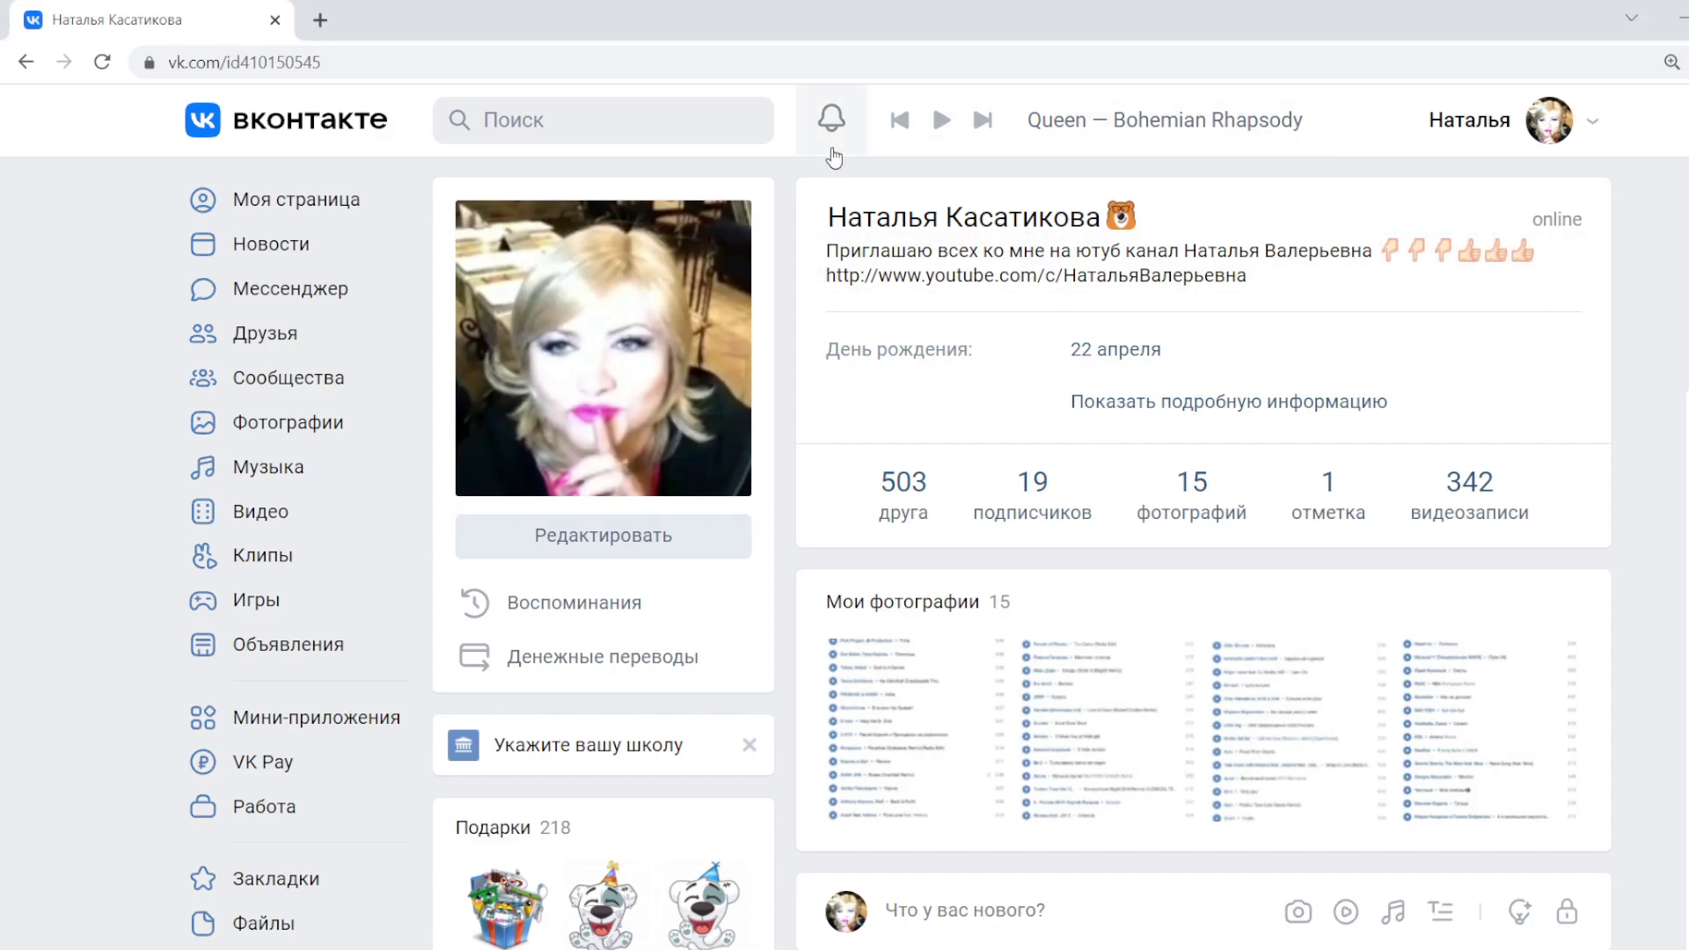
- Open the attached file ВСЕ БАТТЛЫ!!!.xlsx from the pinned post on the profile wall
scroll(1678, 219, down, 7)
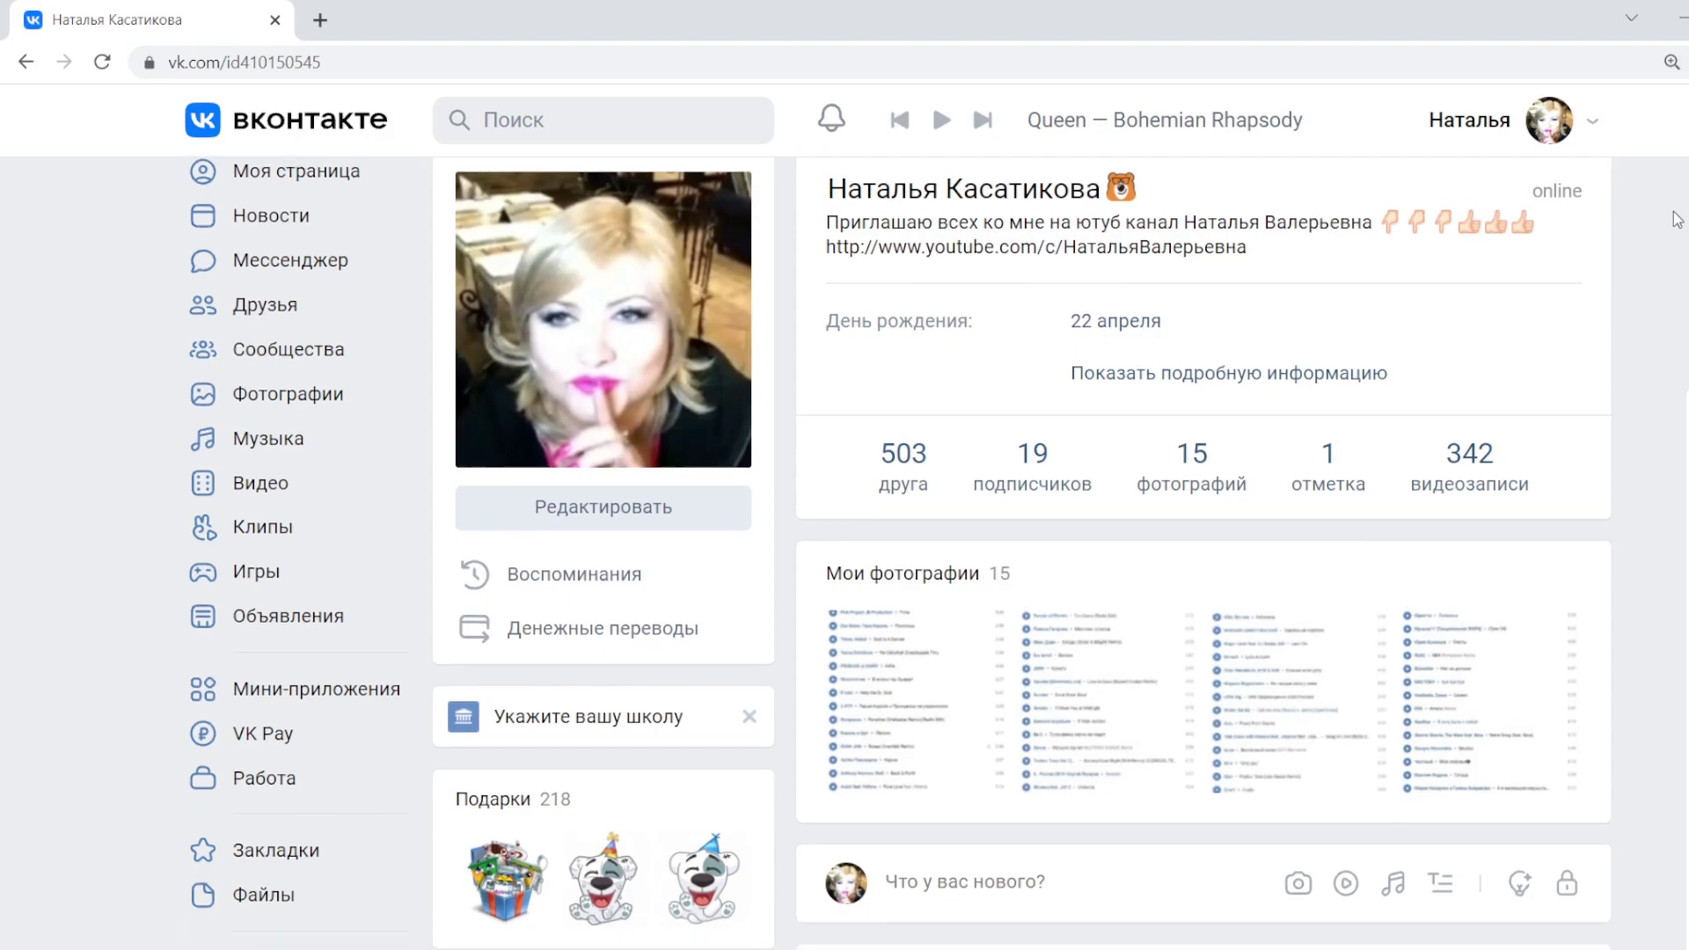
scroll(1679, 219, down, 1)
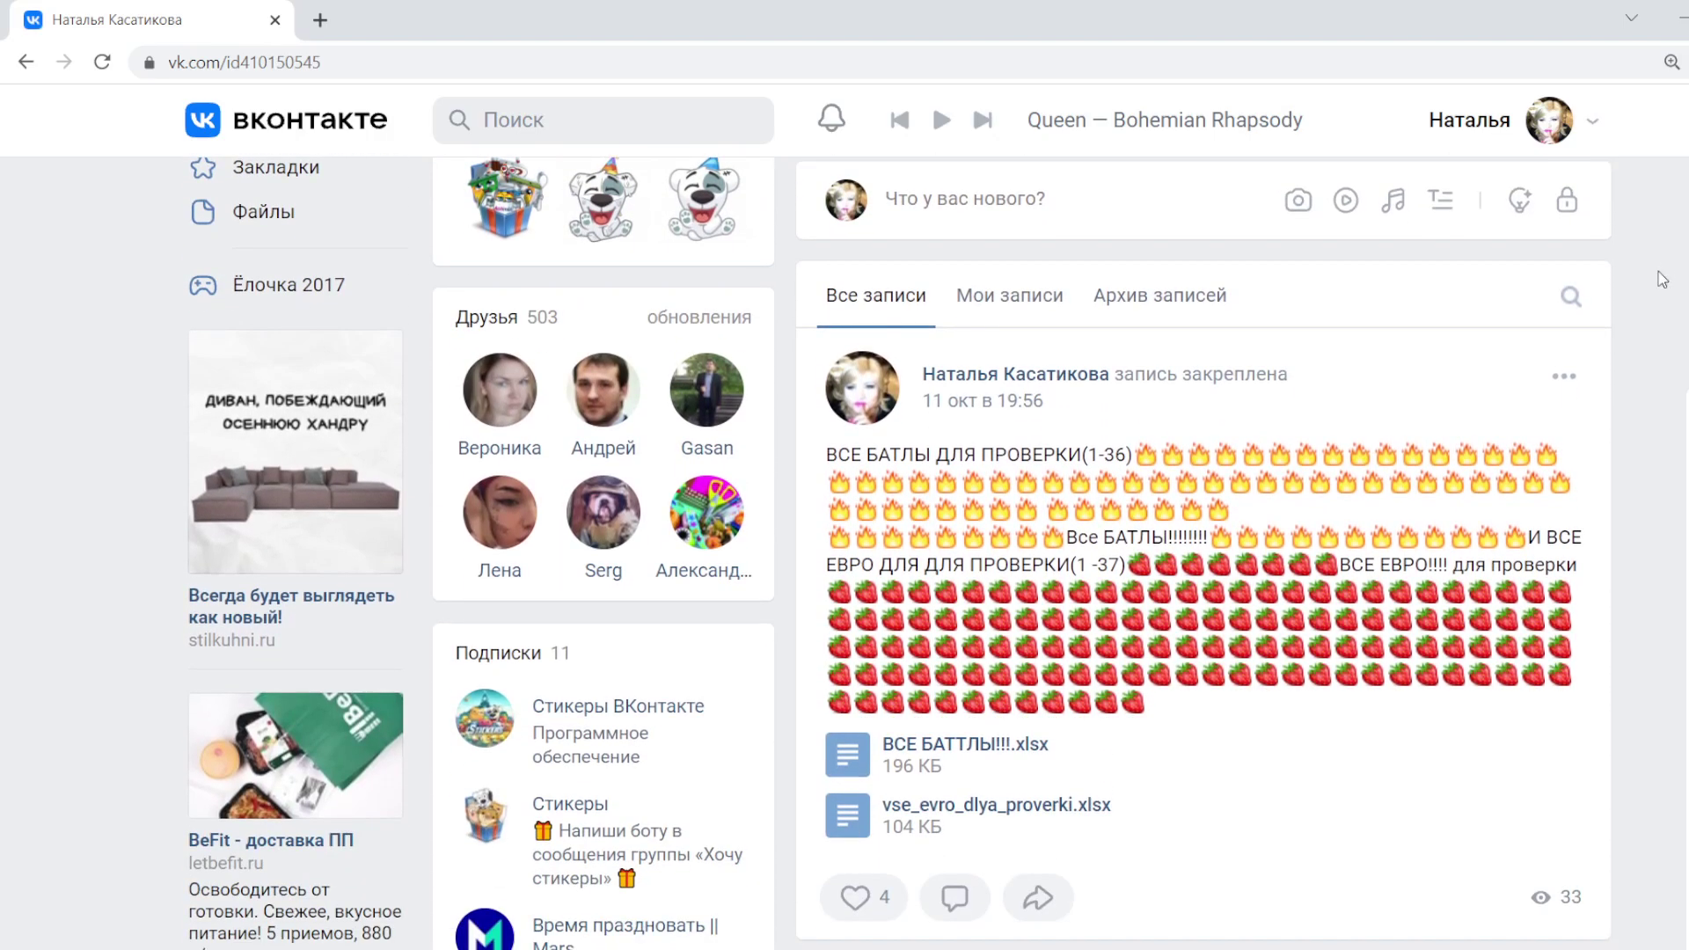
mouse_move(1569, 385)
scroll(1647, 269, down, 1)
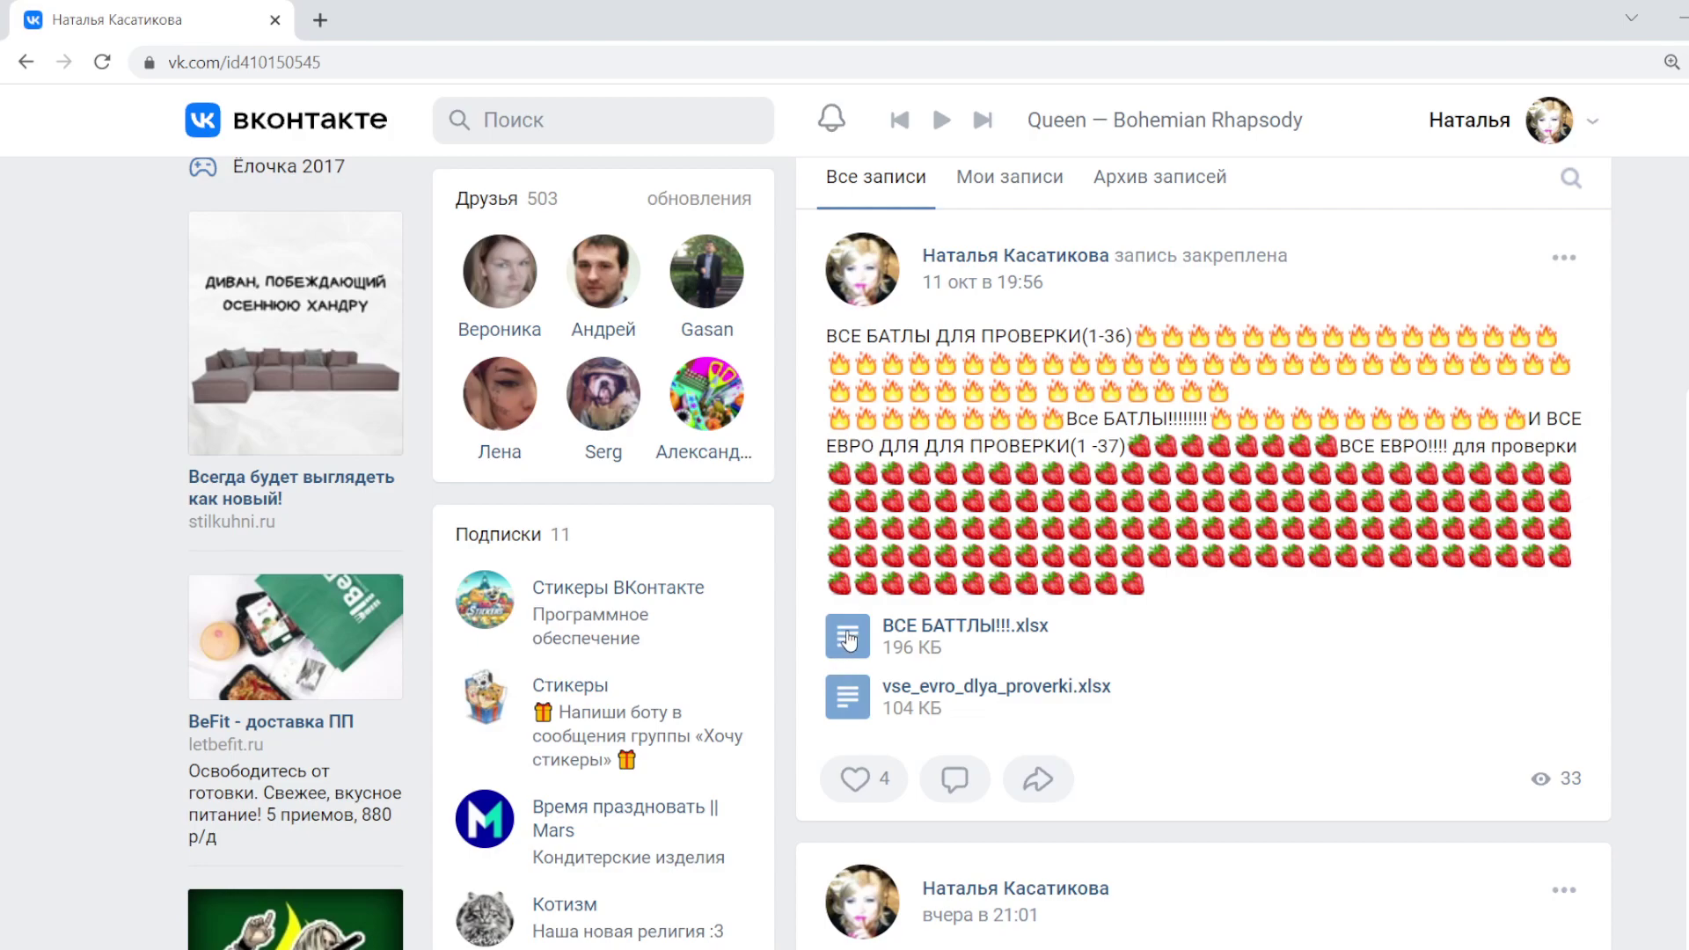
click(849, 640)
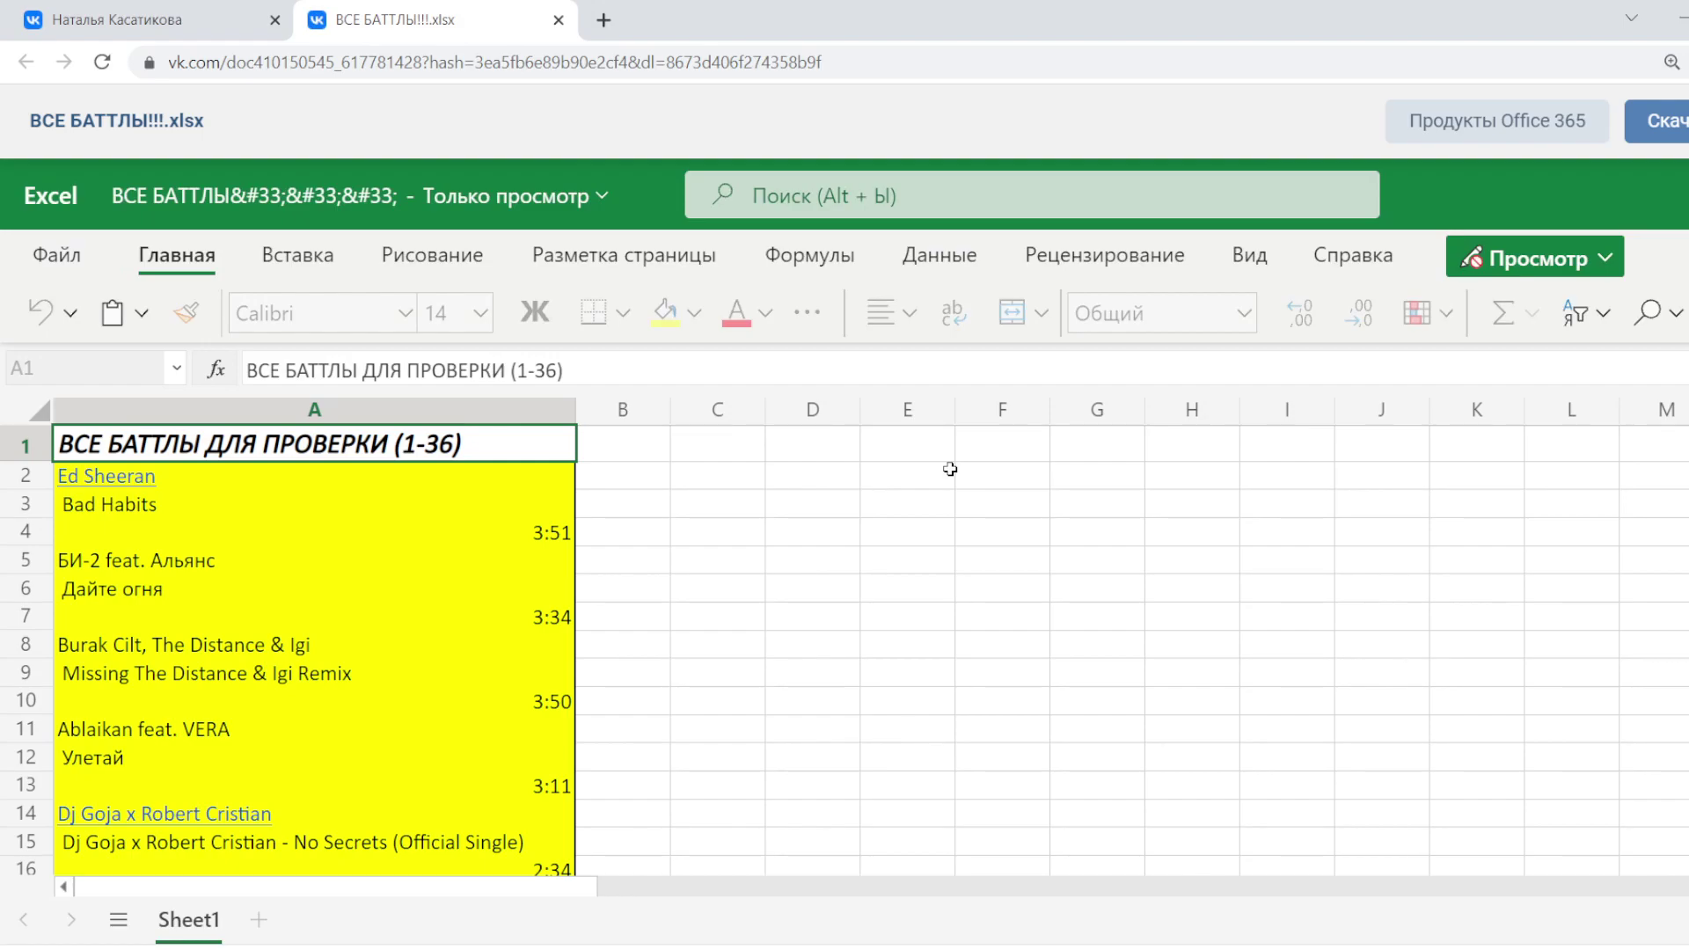
- Search the ВСЕ БАТТЛЫ!!!.xlsx sheet for all occurrences of "Queen"
key(ctrl+f)
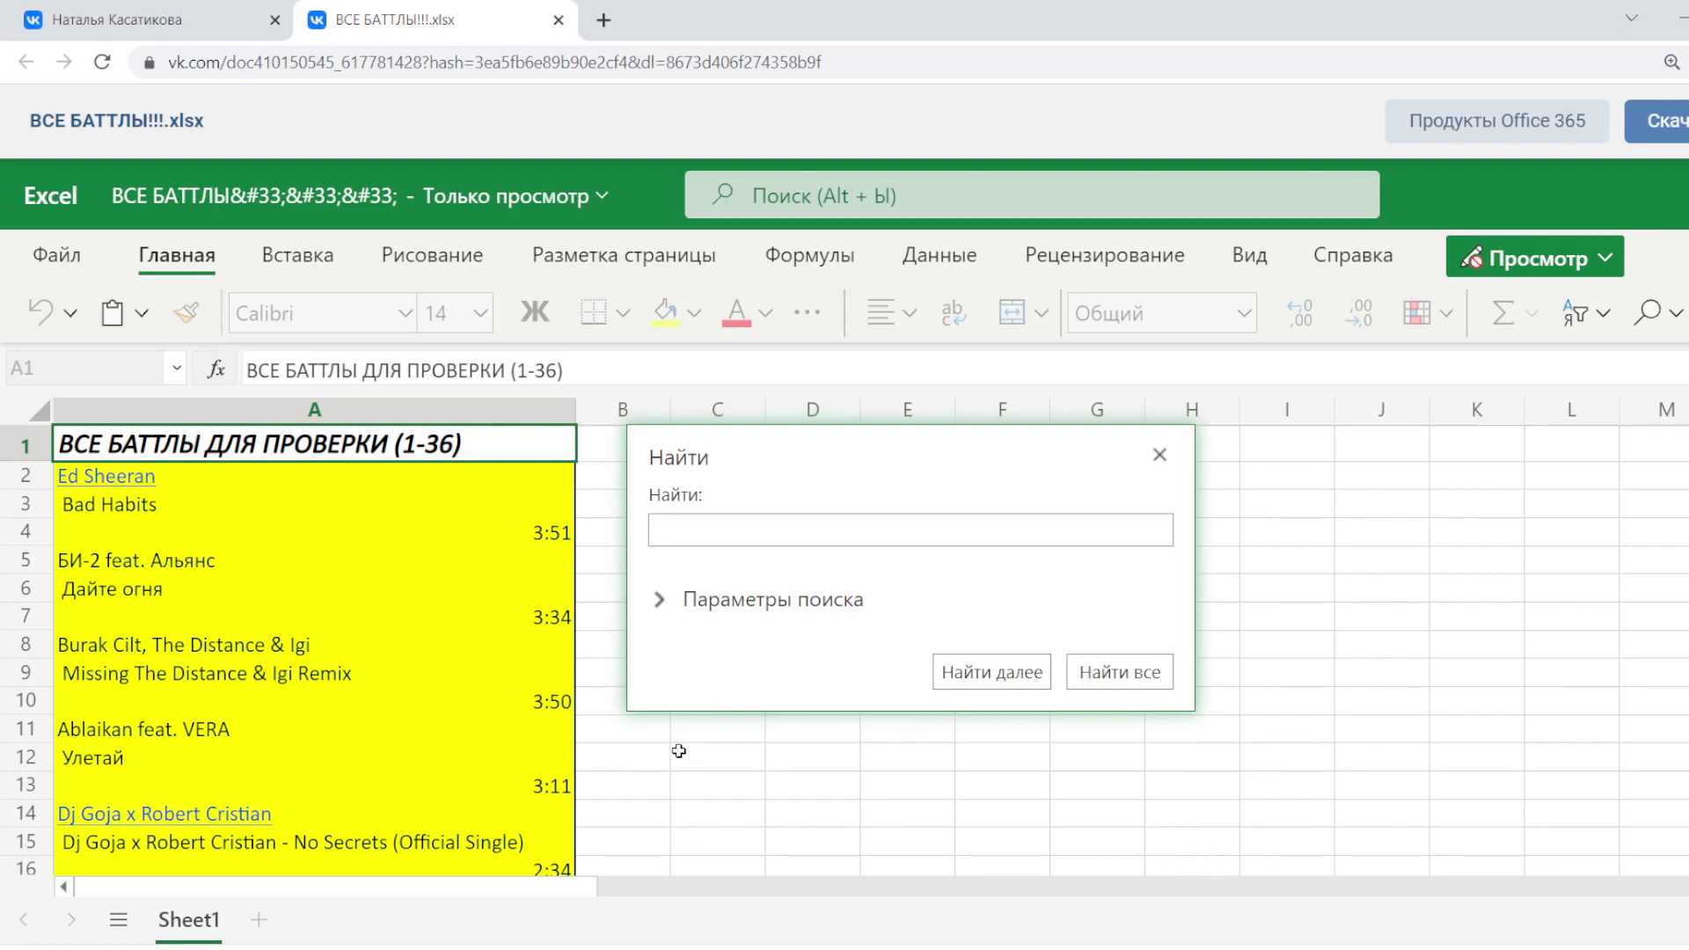
click(679, 531)
text(Queen)
click(1132, 672)
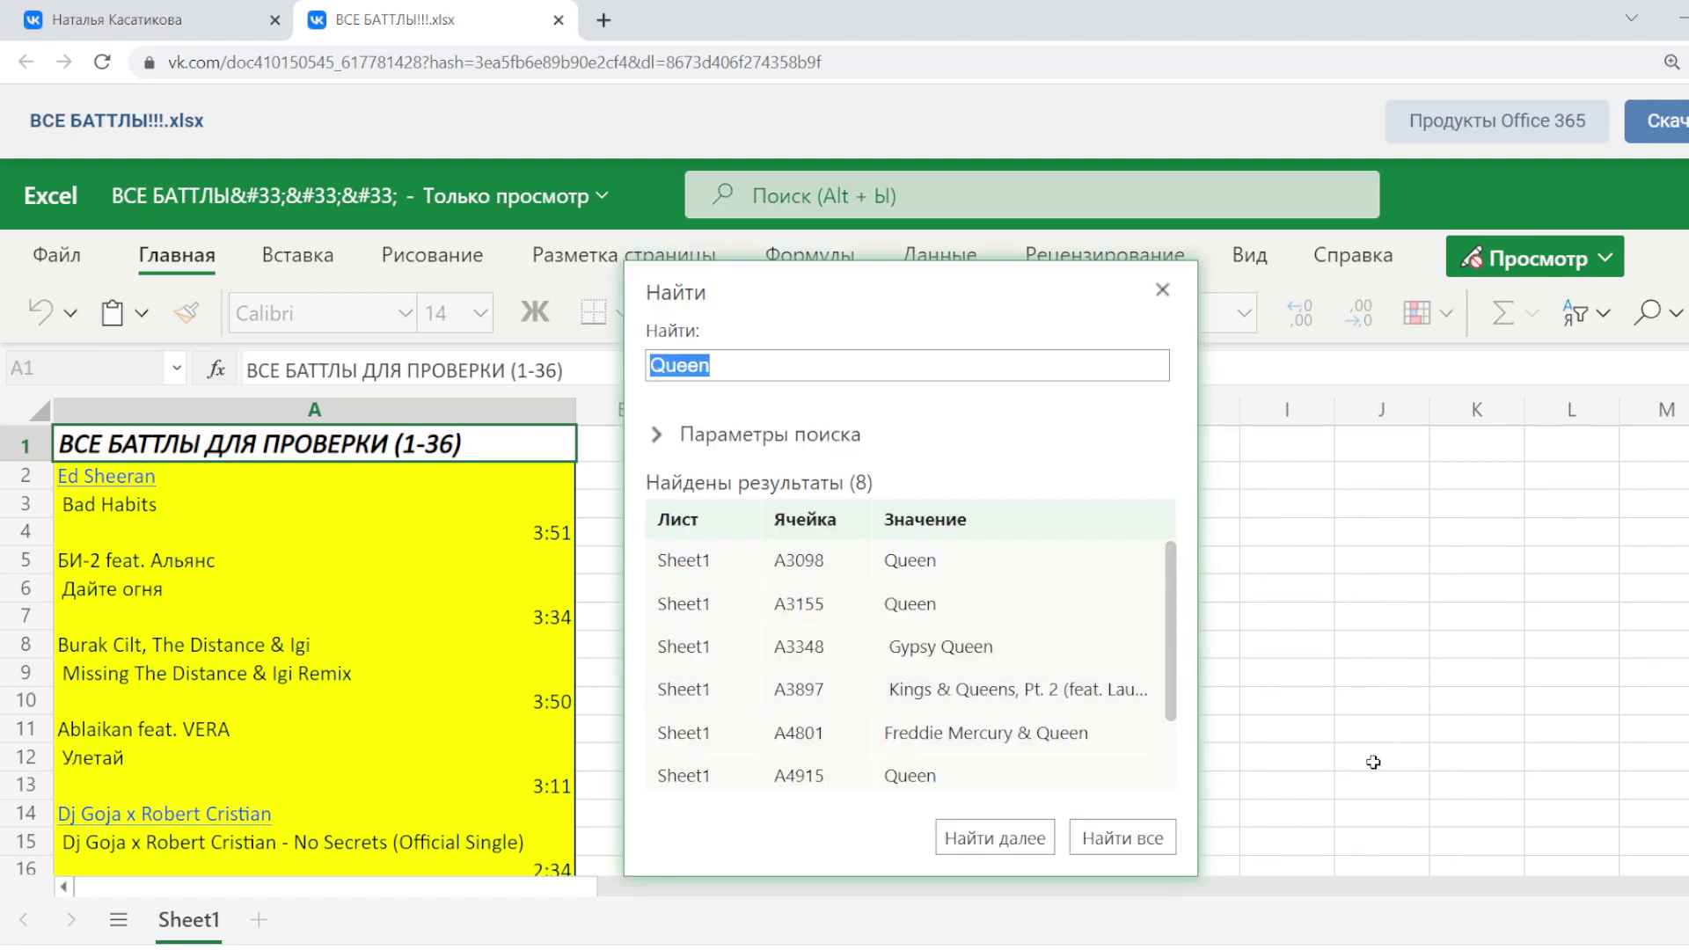
- Go to the "Gypsy Queen" match in the sheet and look through the list of found results
mouse_move(1172, 598)
mouse_down()
mouse_move(1165, 741)
mouse_move(1179, 600)
mouse_up()
click(1018, 649)
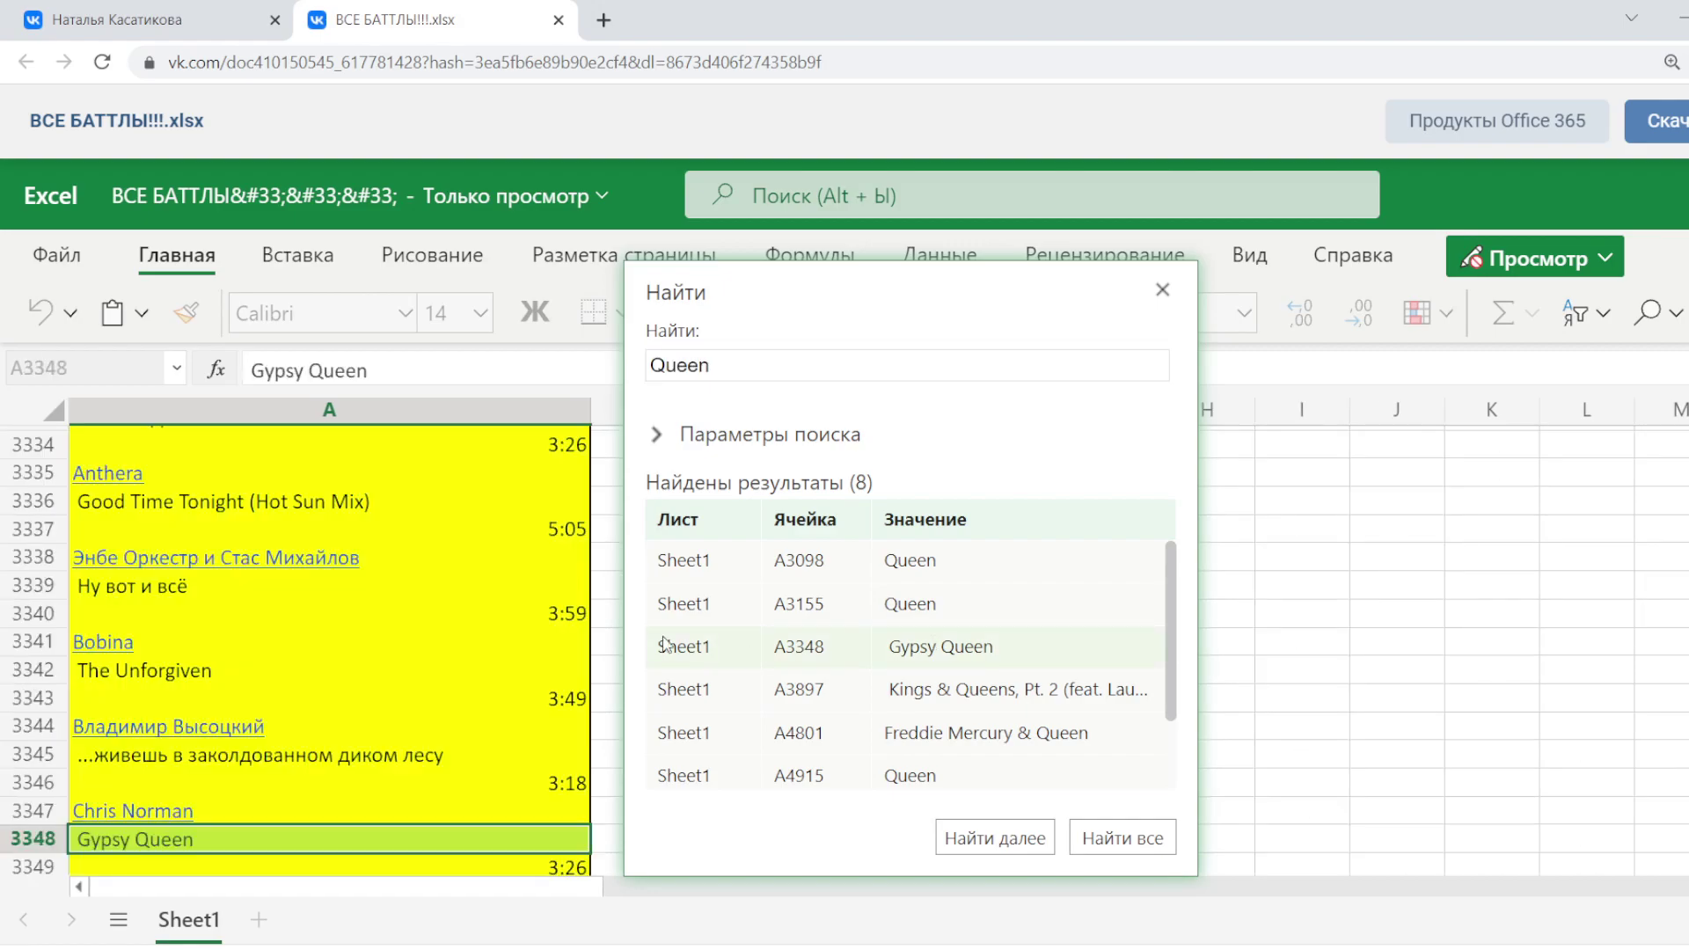
scroll(409, 590, down, 2)
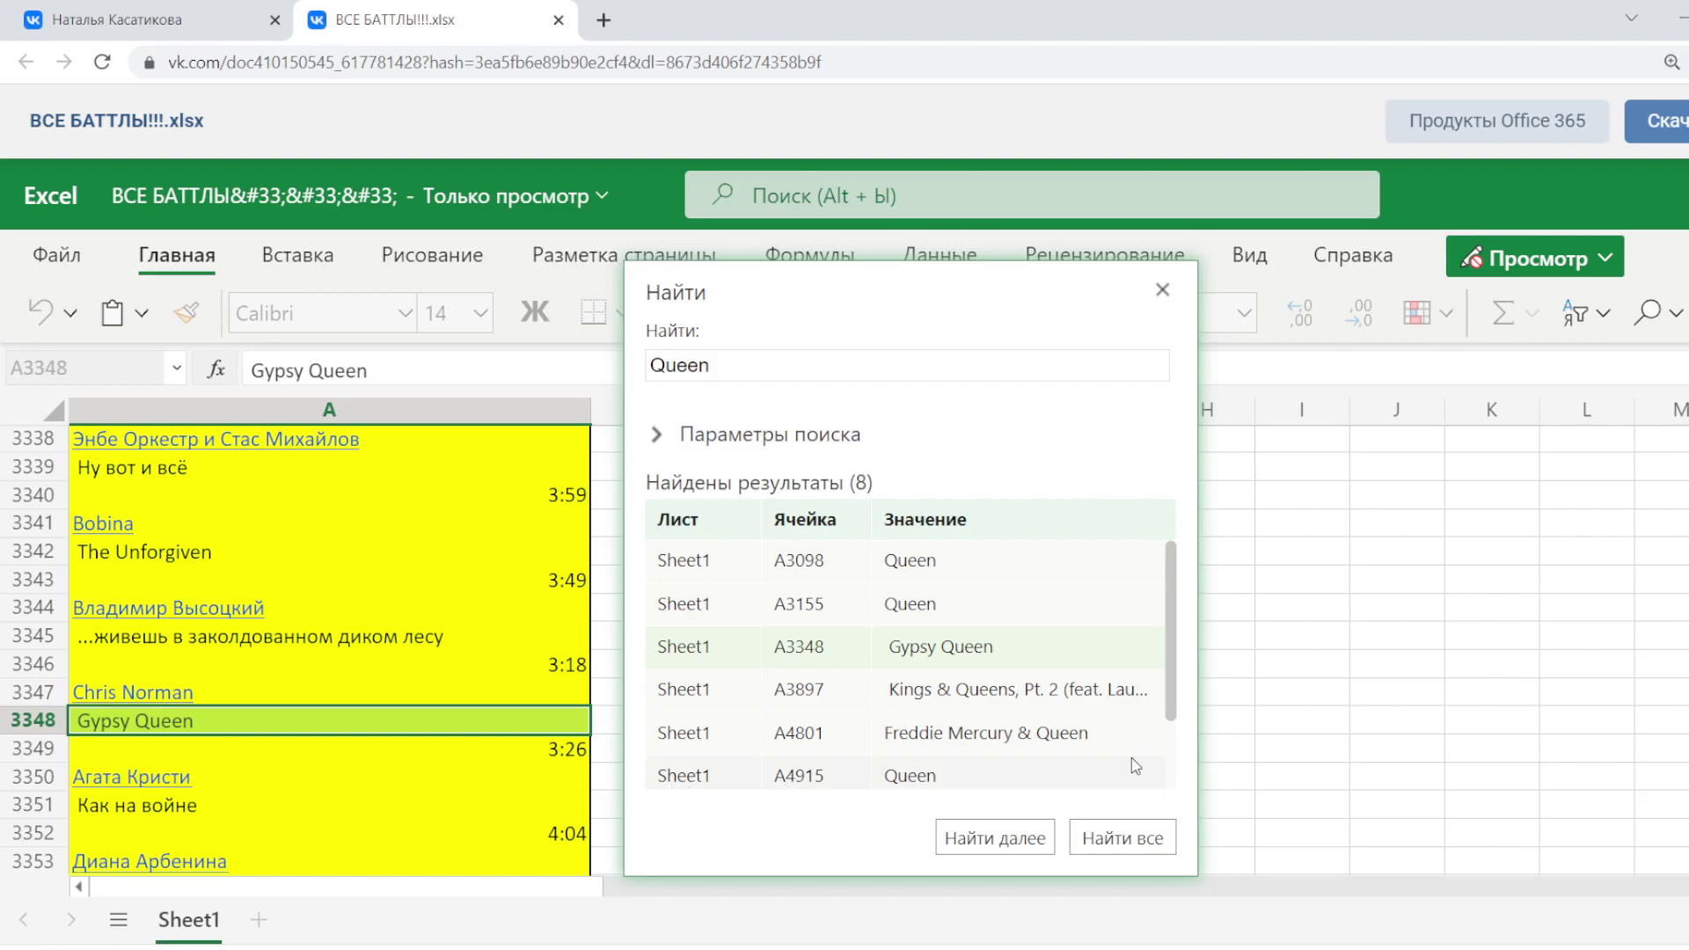
scroll(935, 730, down, 1)
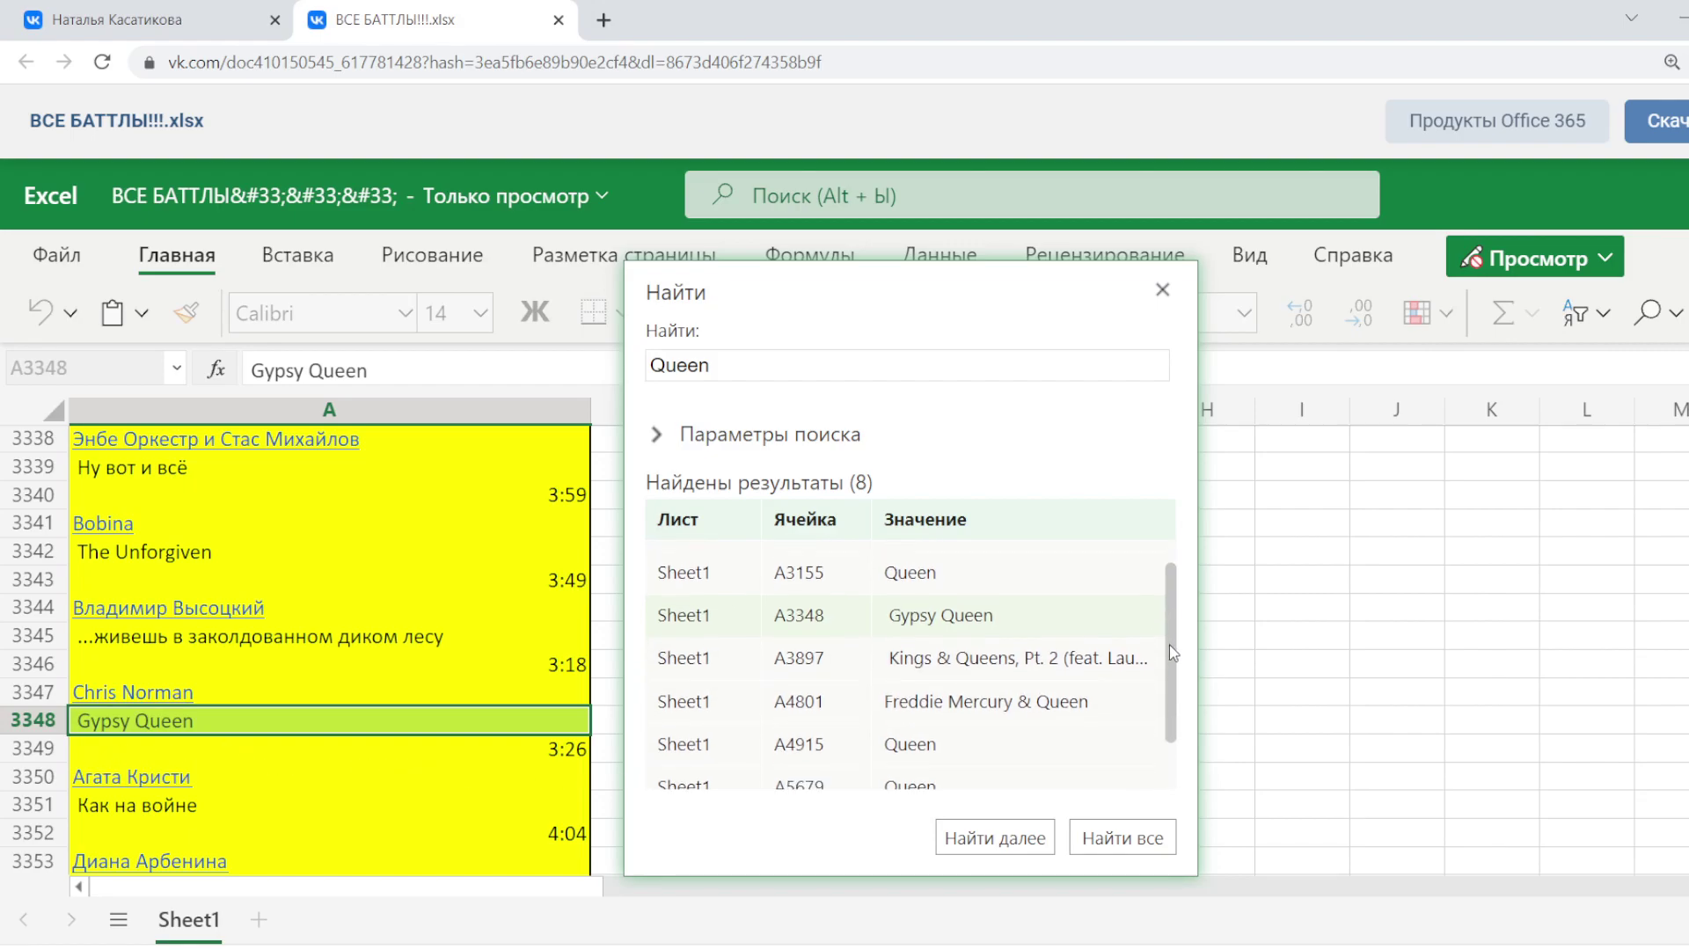
- Go to the "Freddie Mercury & Queen" match and check the song title and duration listed below it
double_click(935, 695)
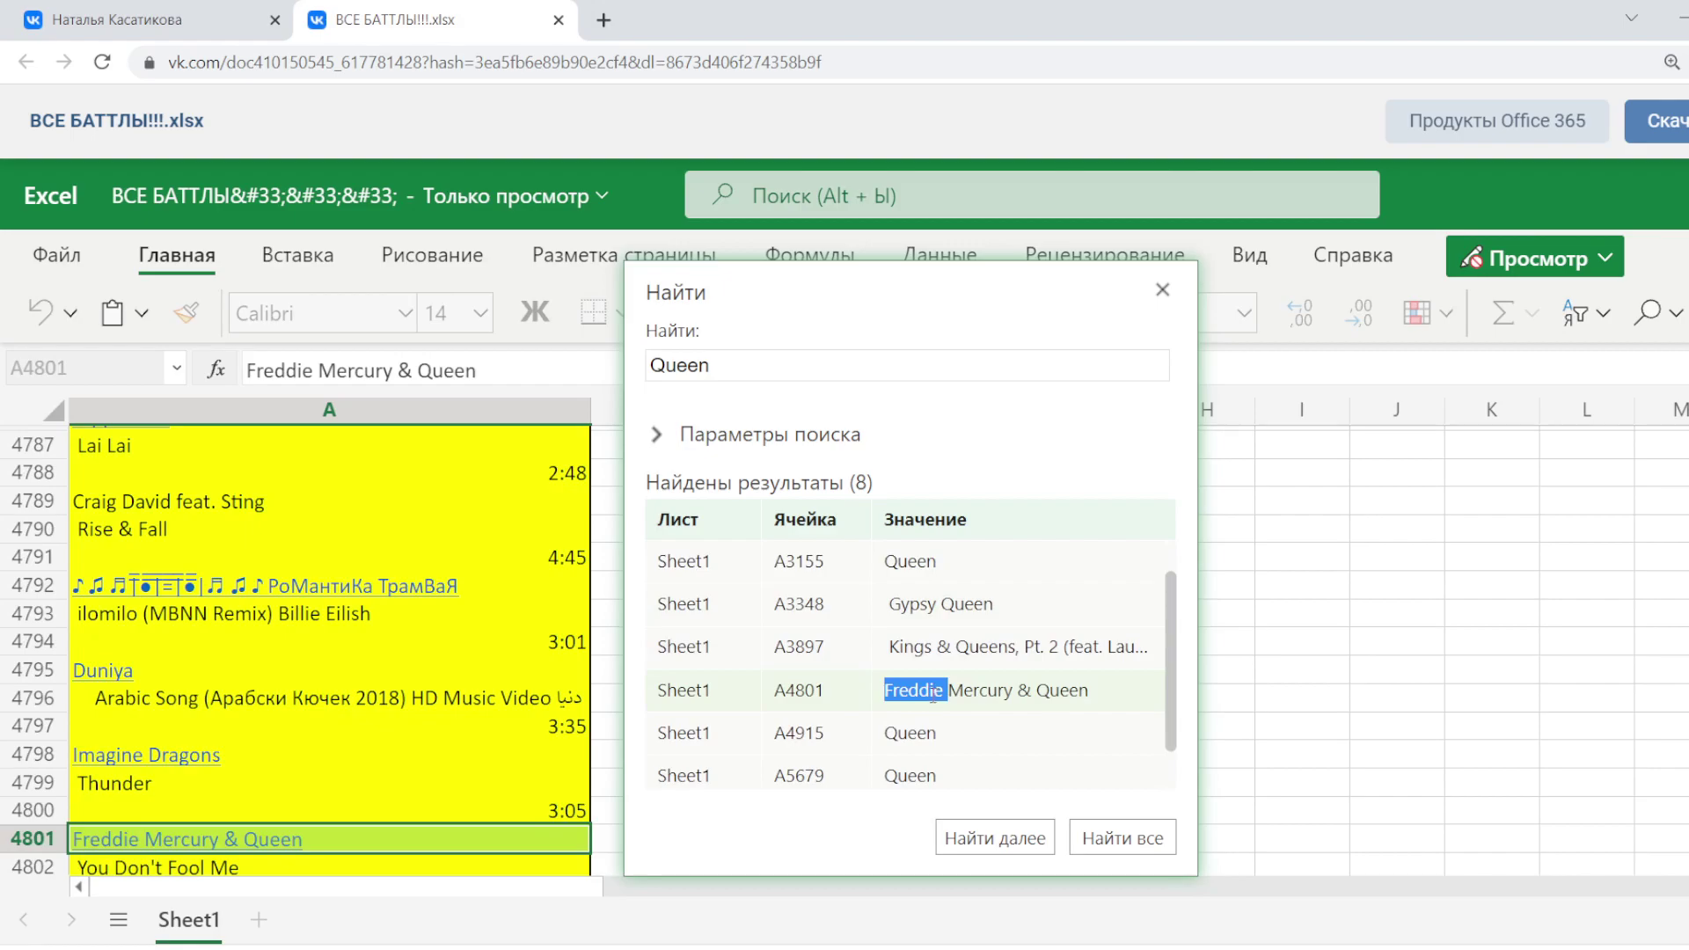
scroll(468, 662, down, 3)
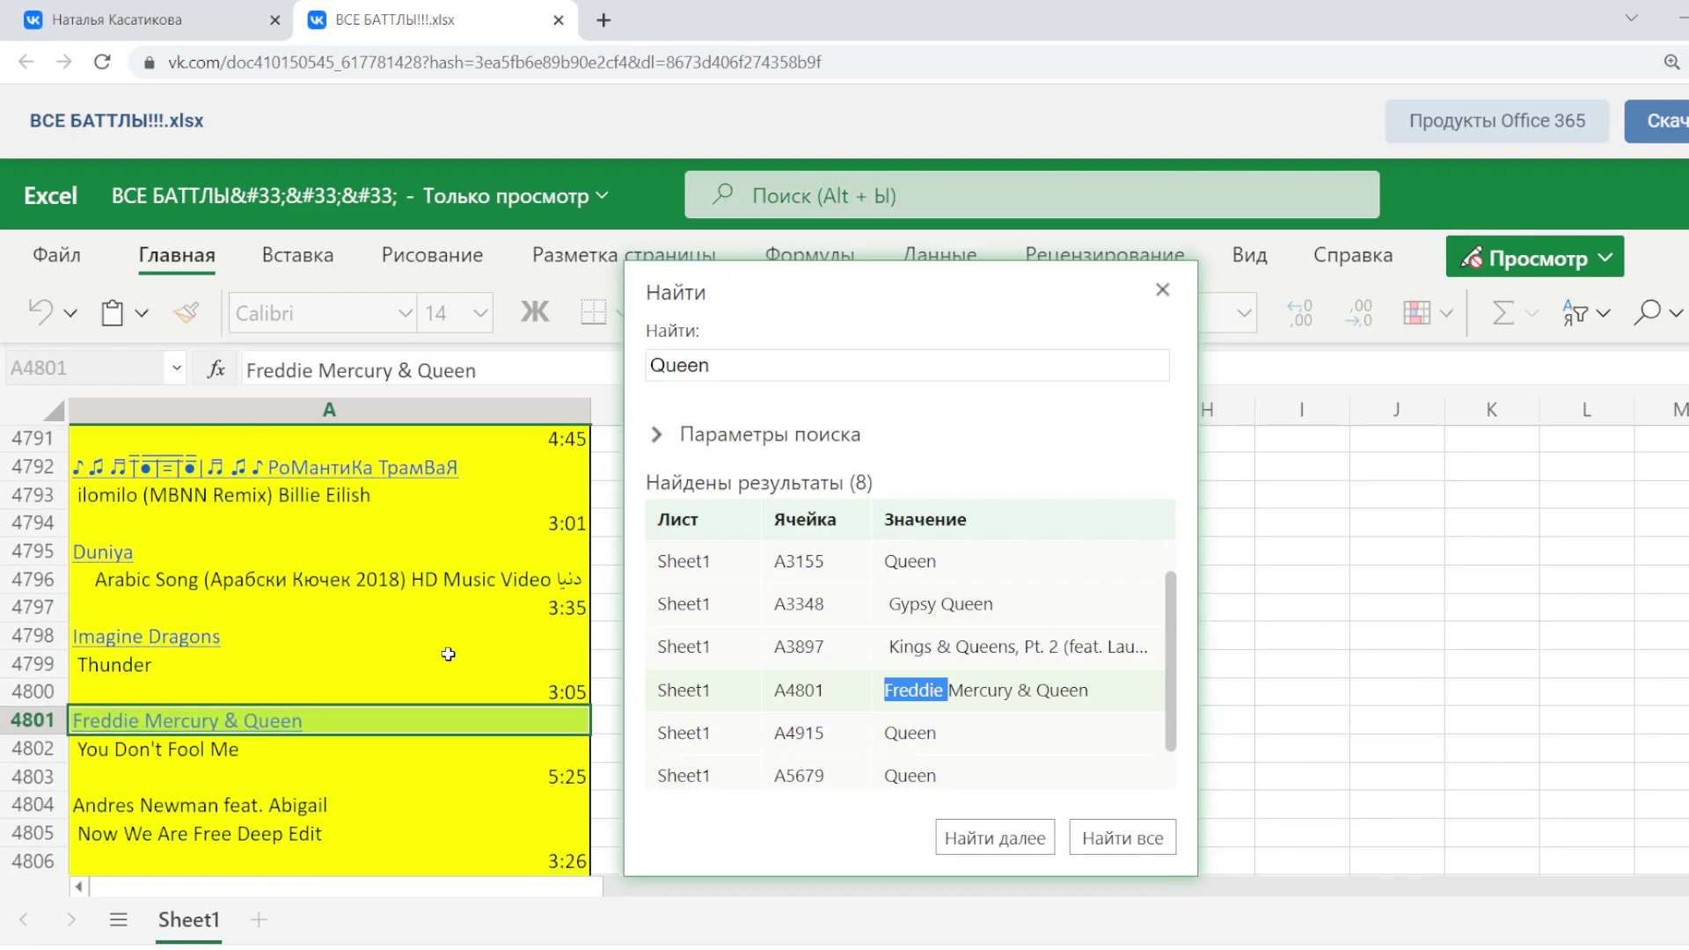
click(1106, 695)
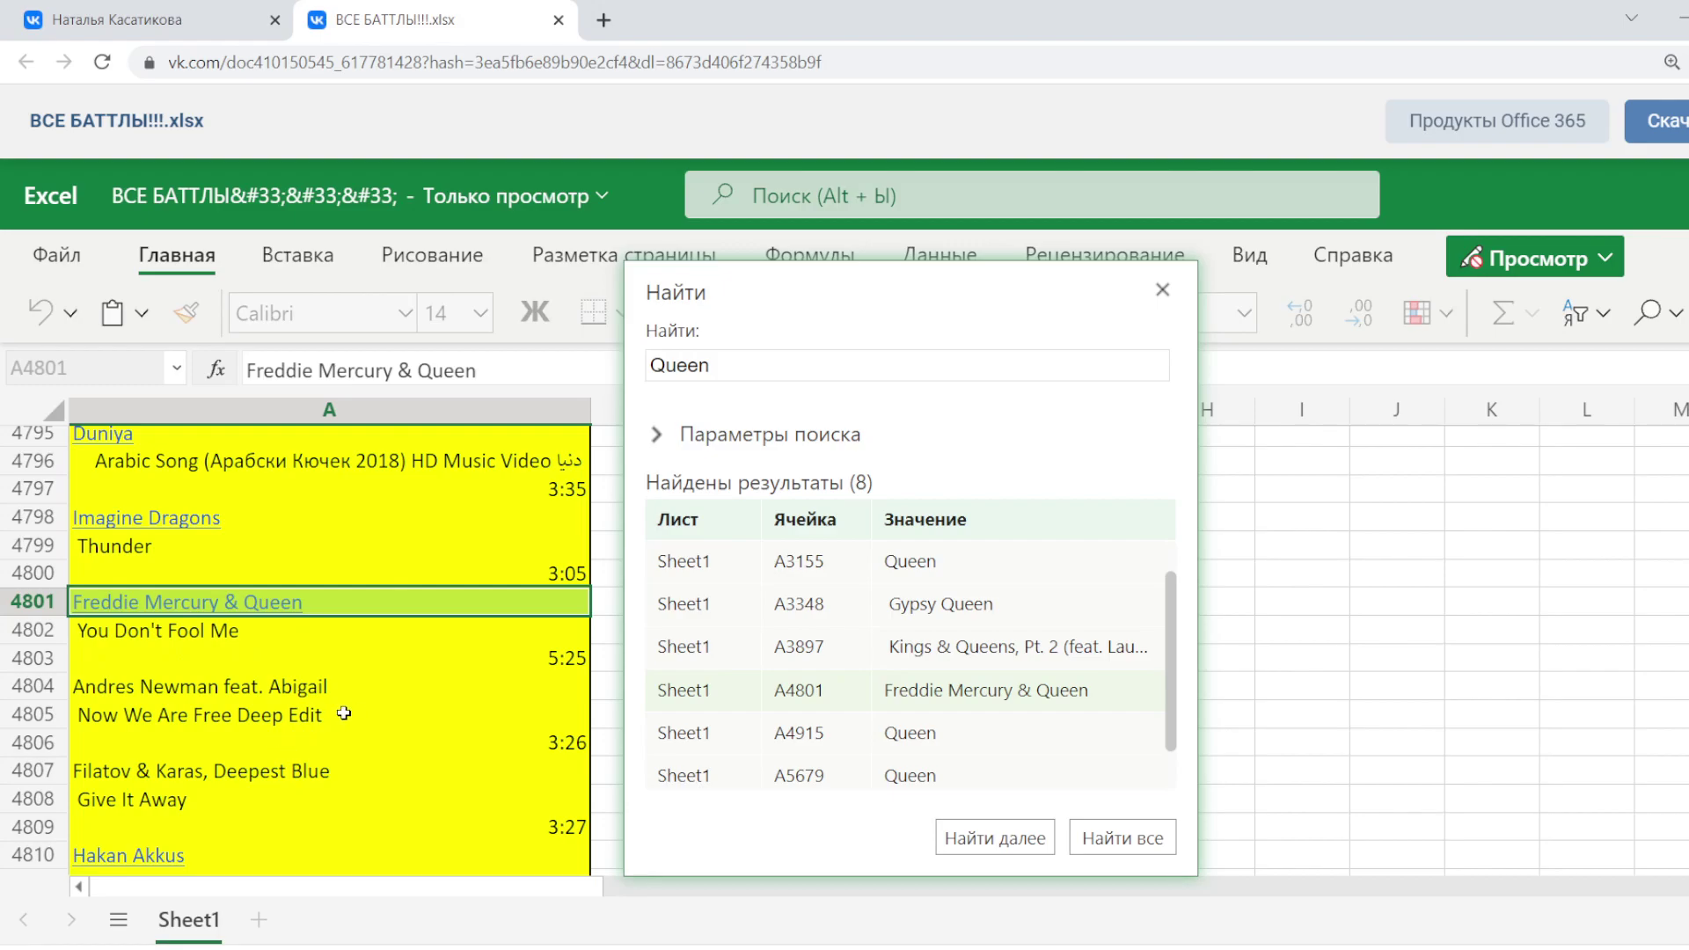
- Return to the VK profile page and open the attached file vse_evro_dlya_proverki.xlsx from the pinned post
click(162, 23)
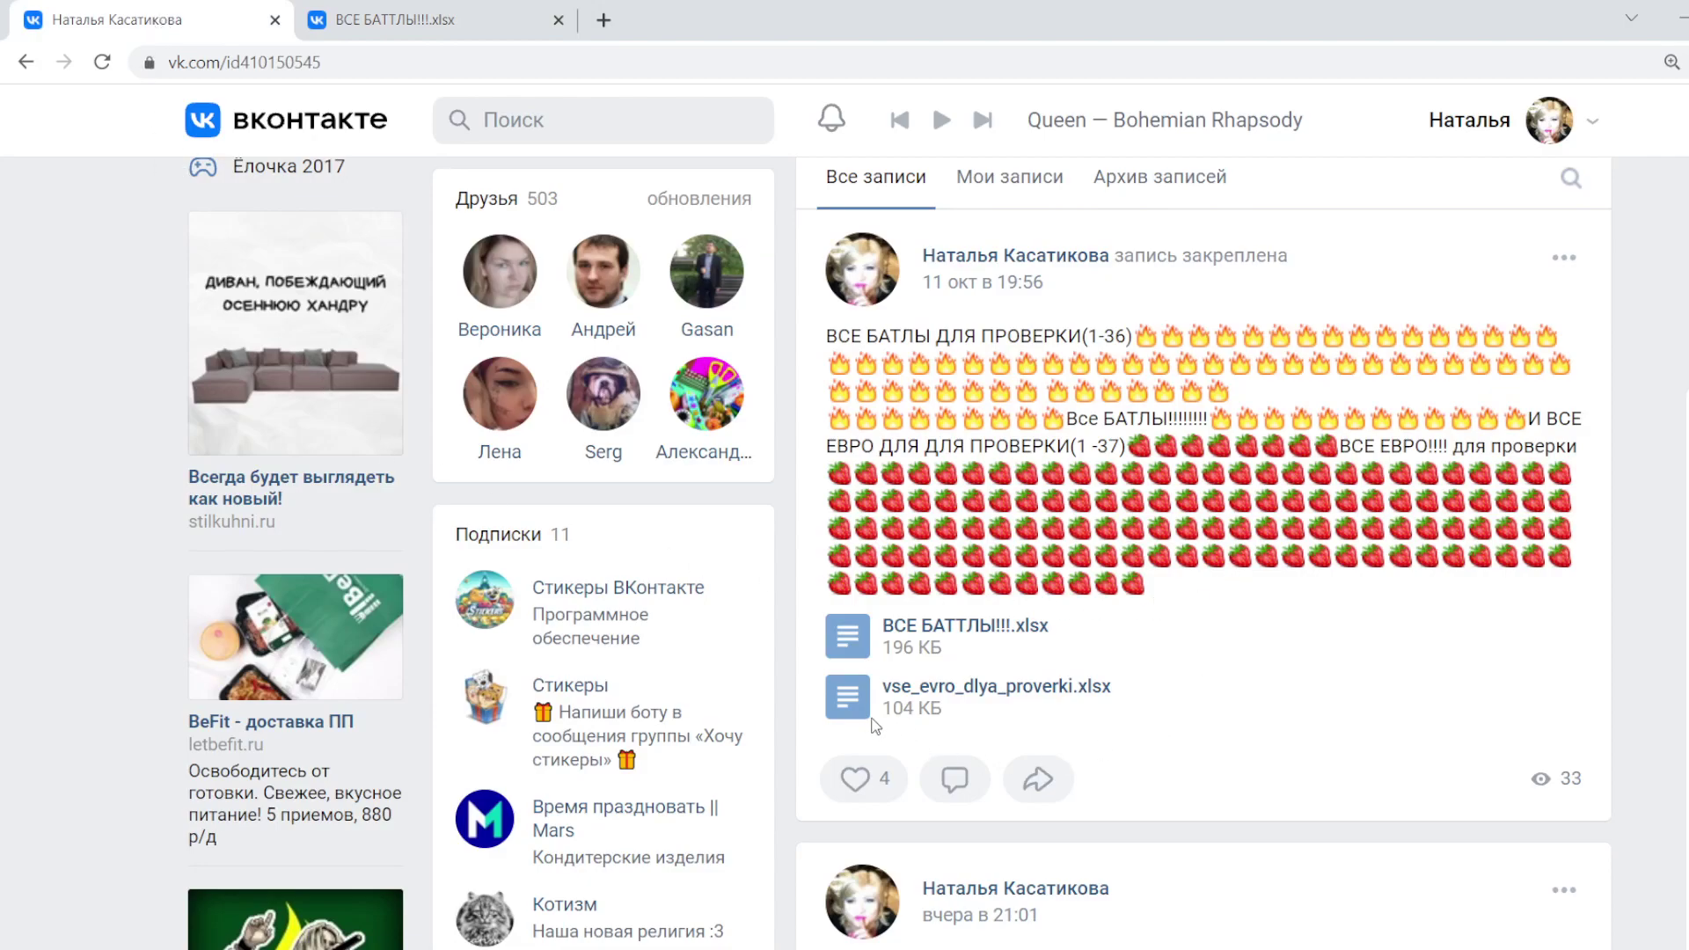
click(858, 699)
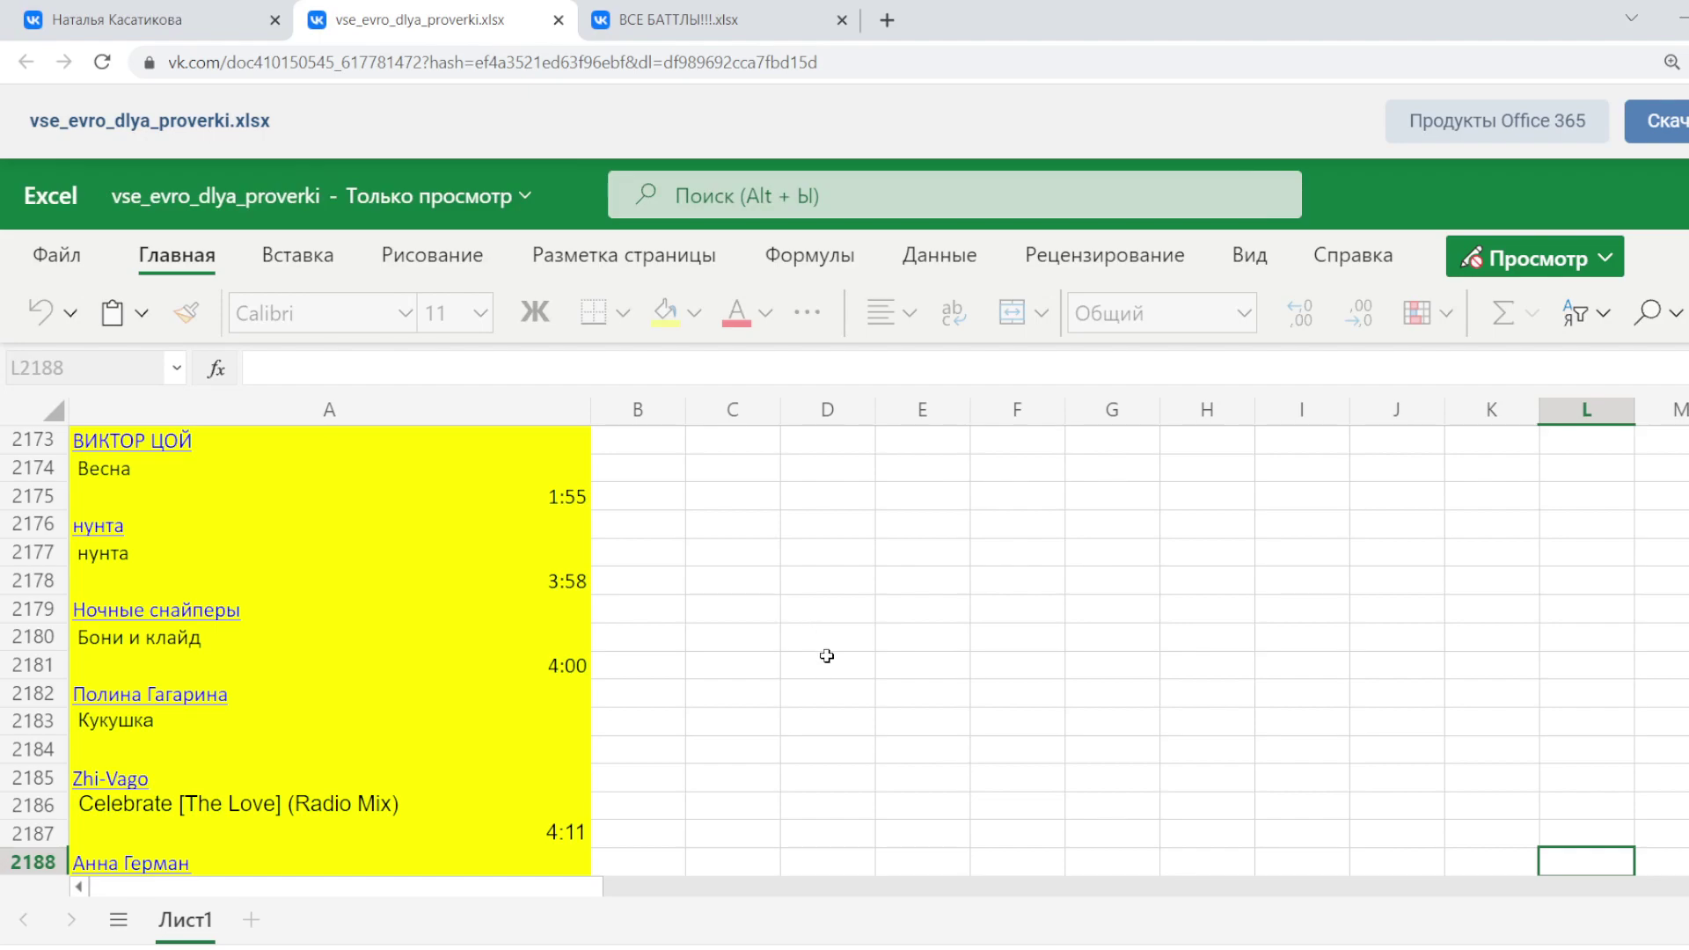
- Search vse_evro_dlya_proverki.xlsx for all occurrences of "Магомаев" and go to the match in the sheet
key(ctrl+f)
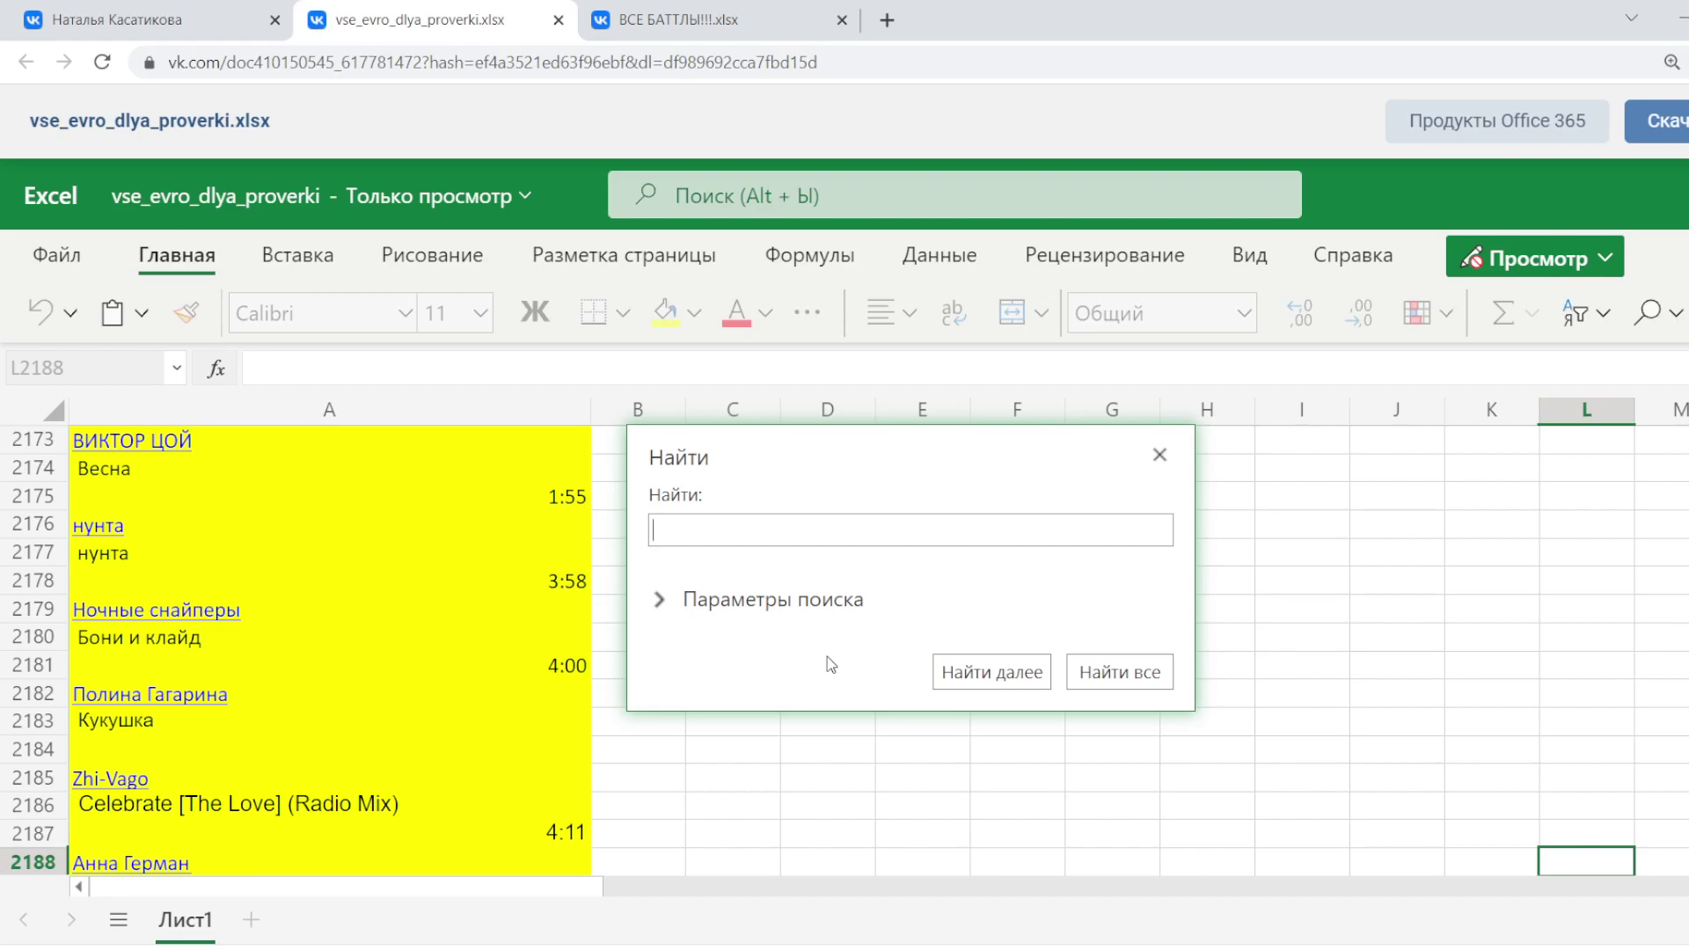
text(Магомаев)
click(1135, 678)
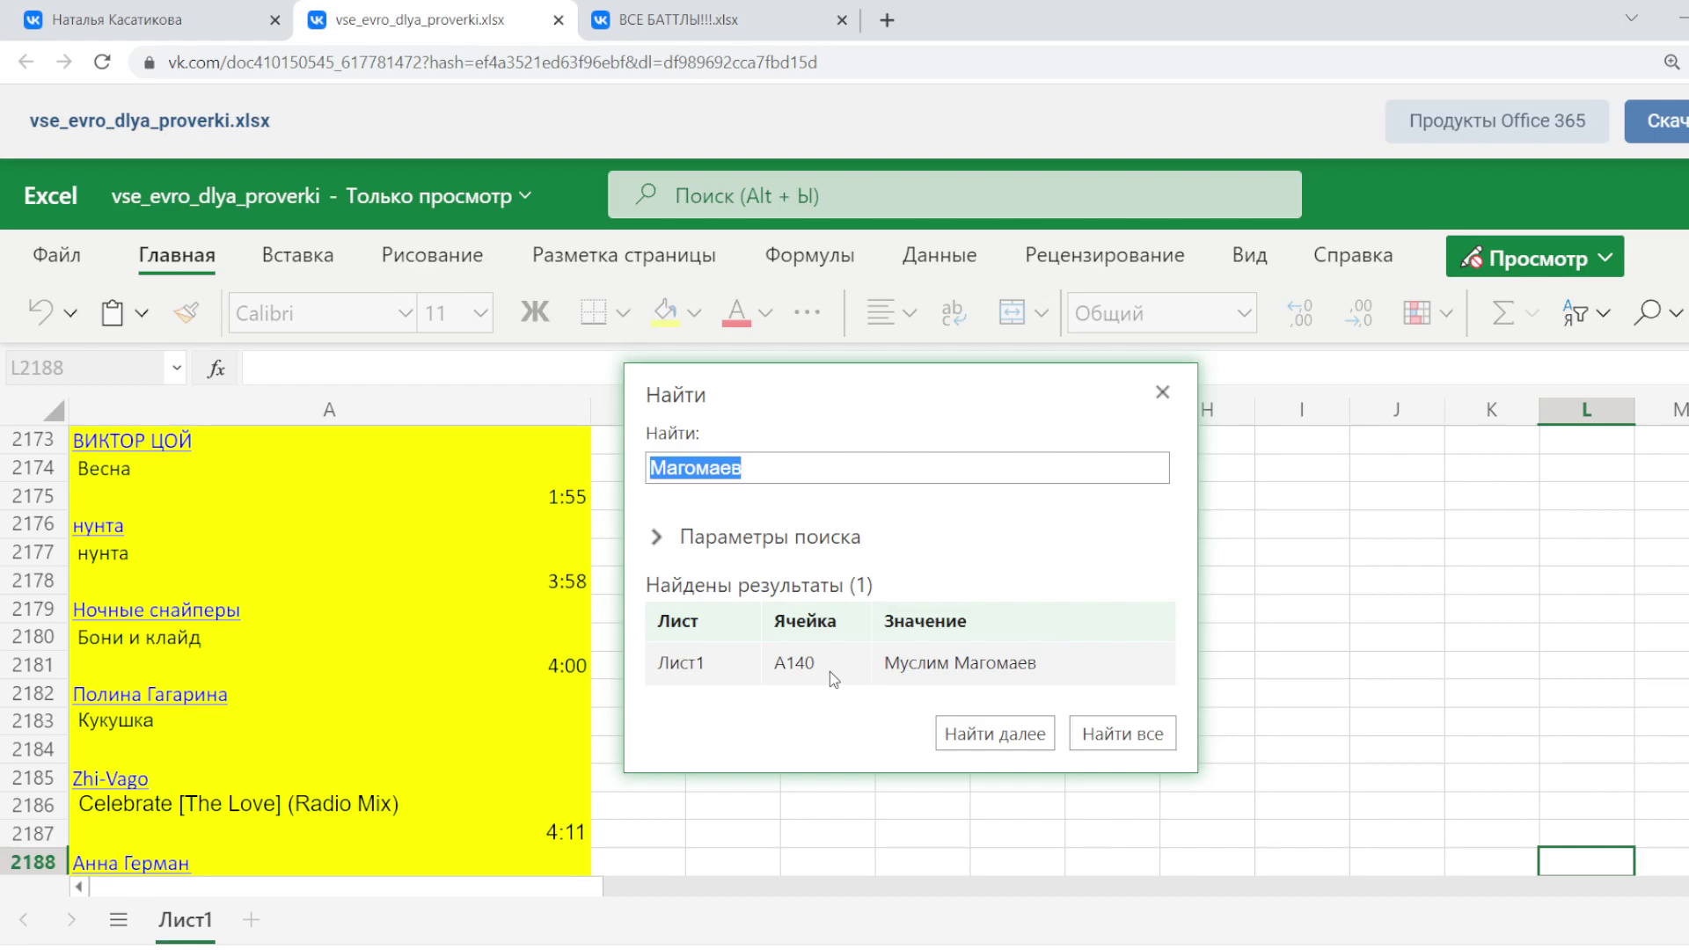
click(1125, 669)
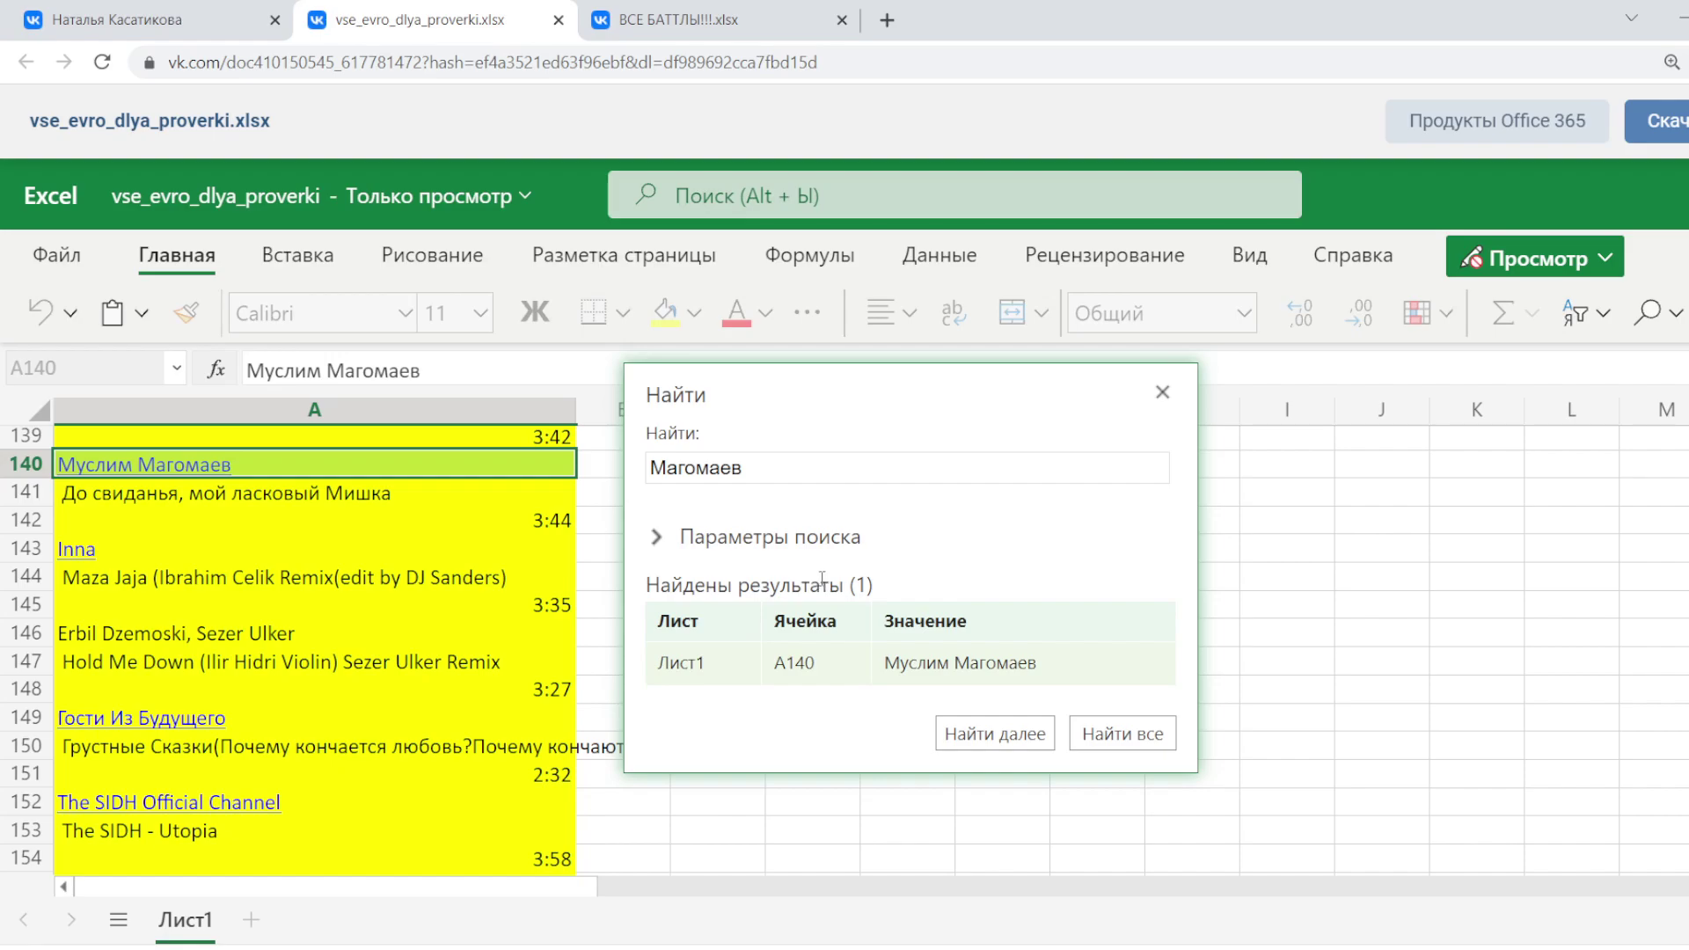
- Search for the alternative spelling "Магамаев", go to its match and check the surrounding rows
click(696, 468)
key(BackSpace)
text(а)
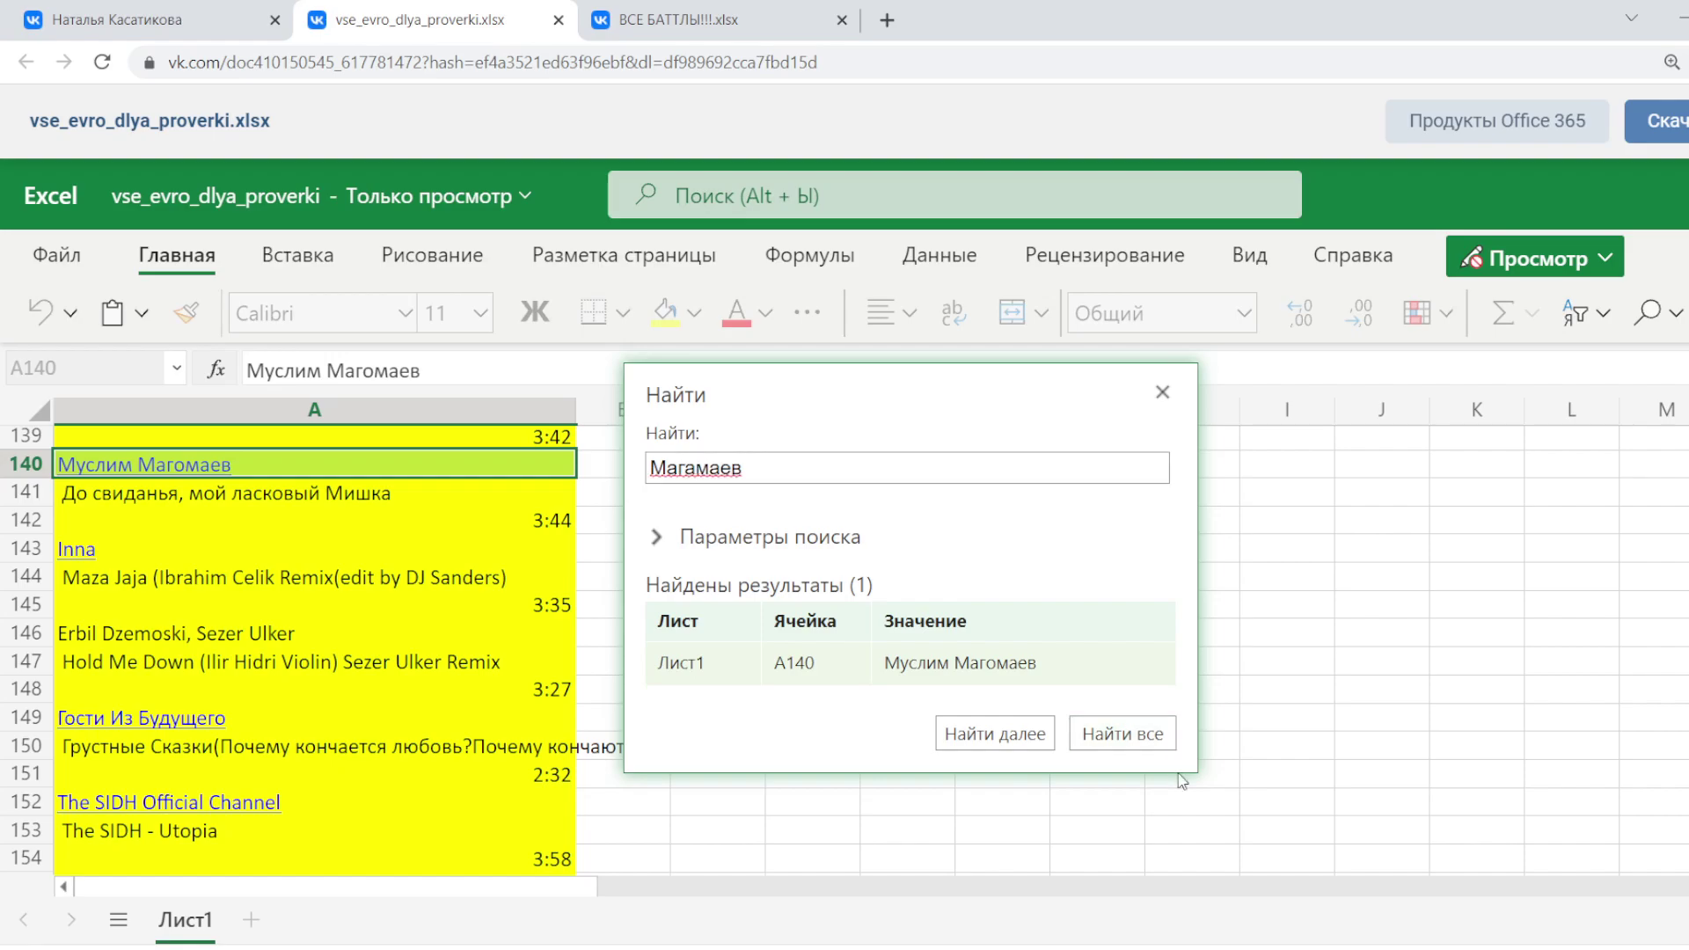
click(1155, 748)
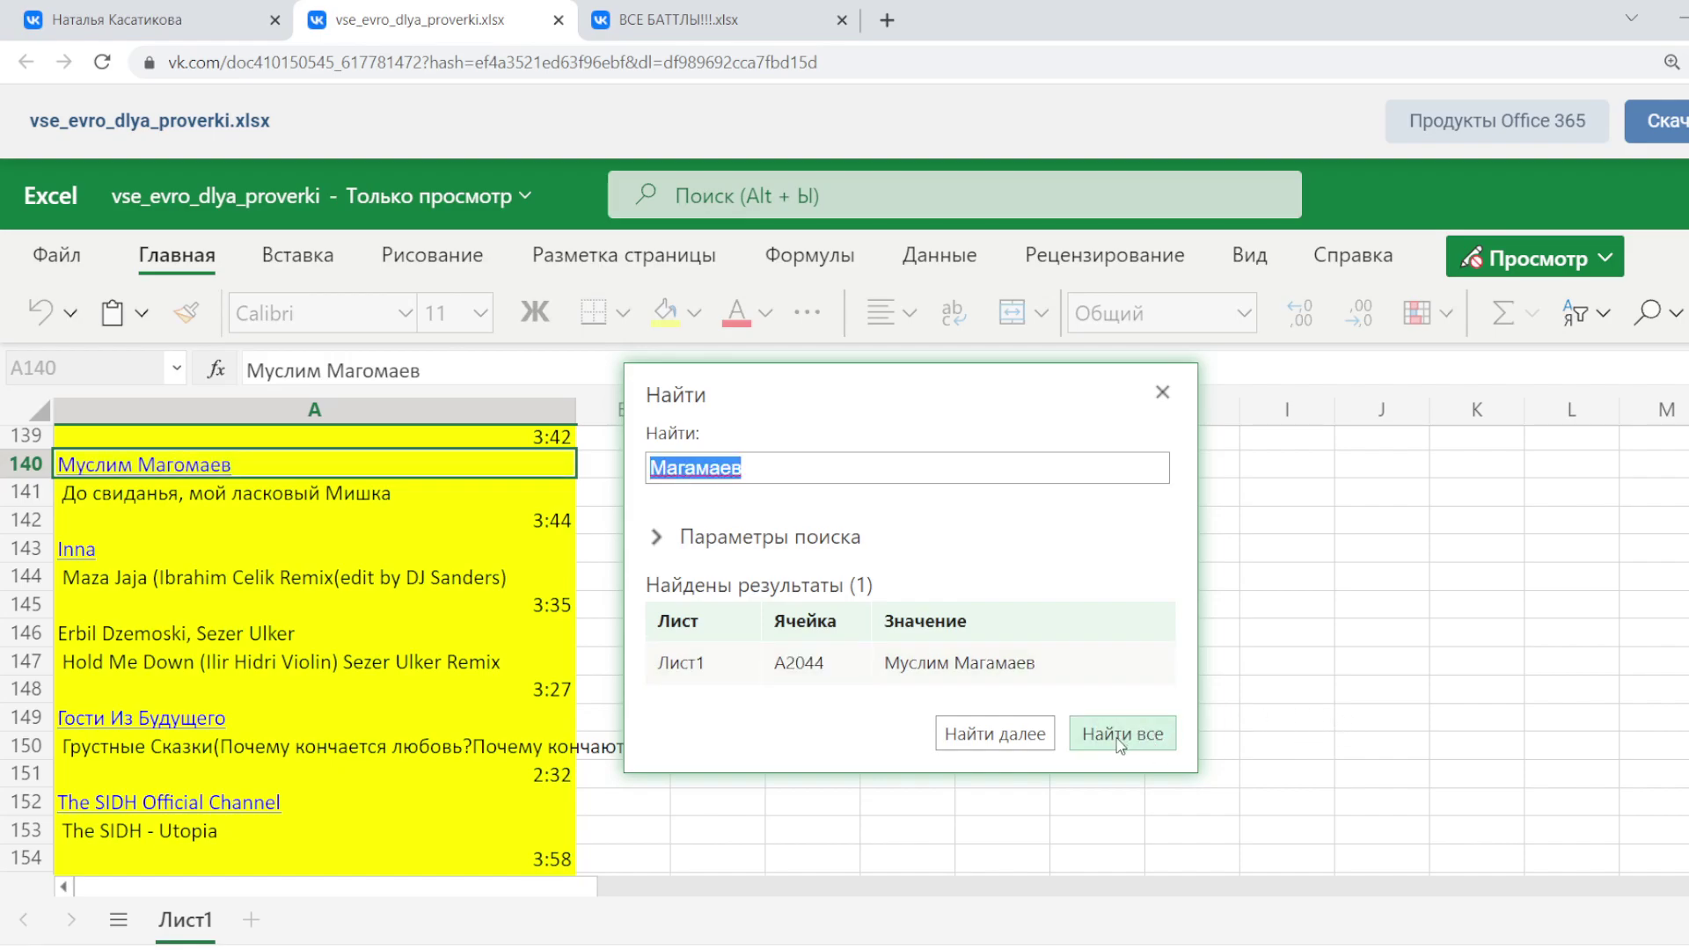
click(1010, 670)
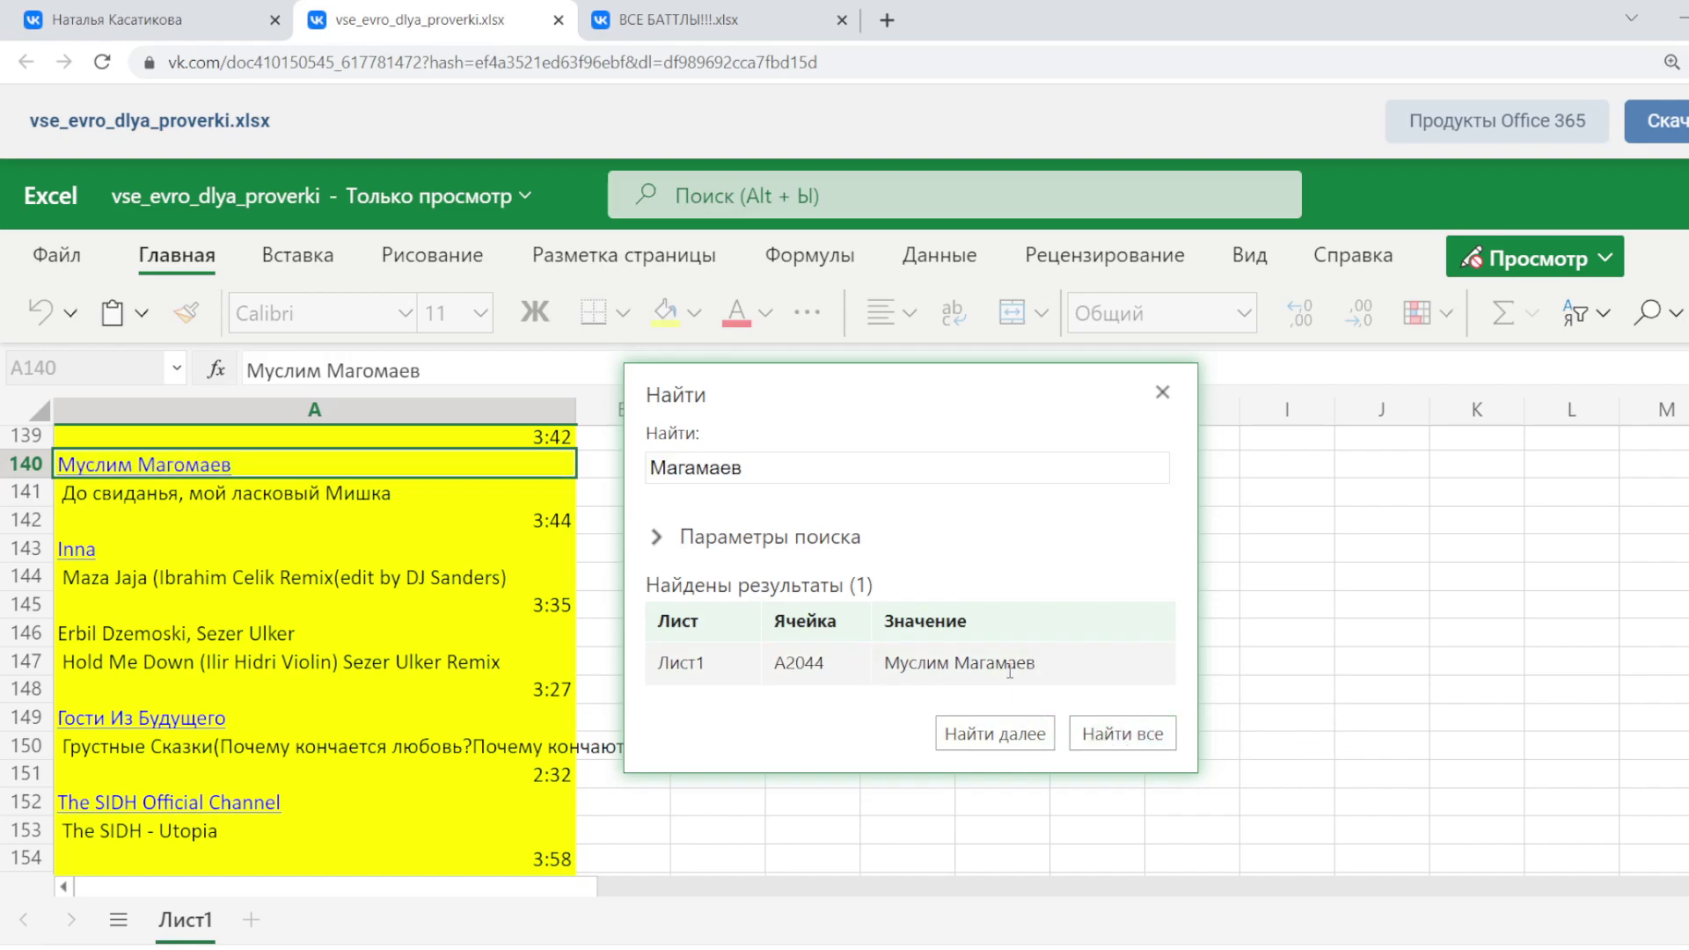
scroll(527, 668, down, 1)
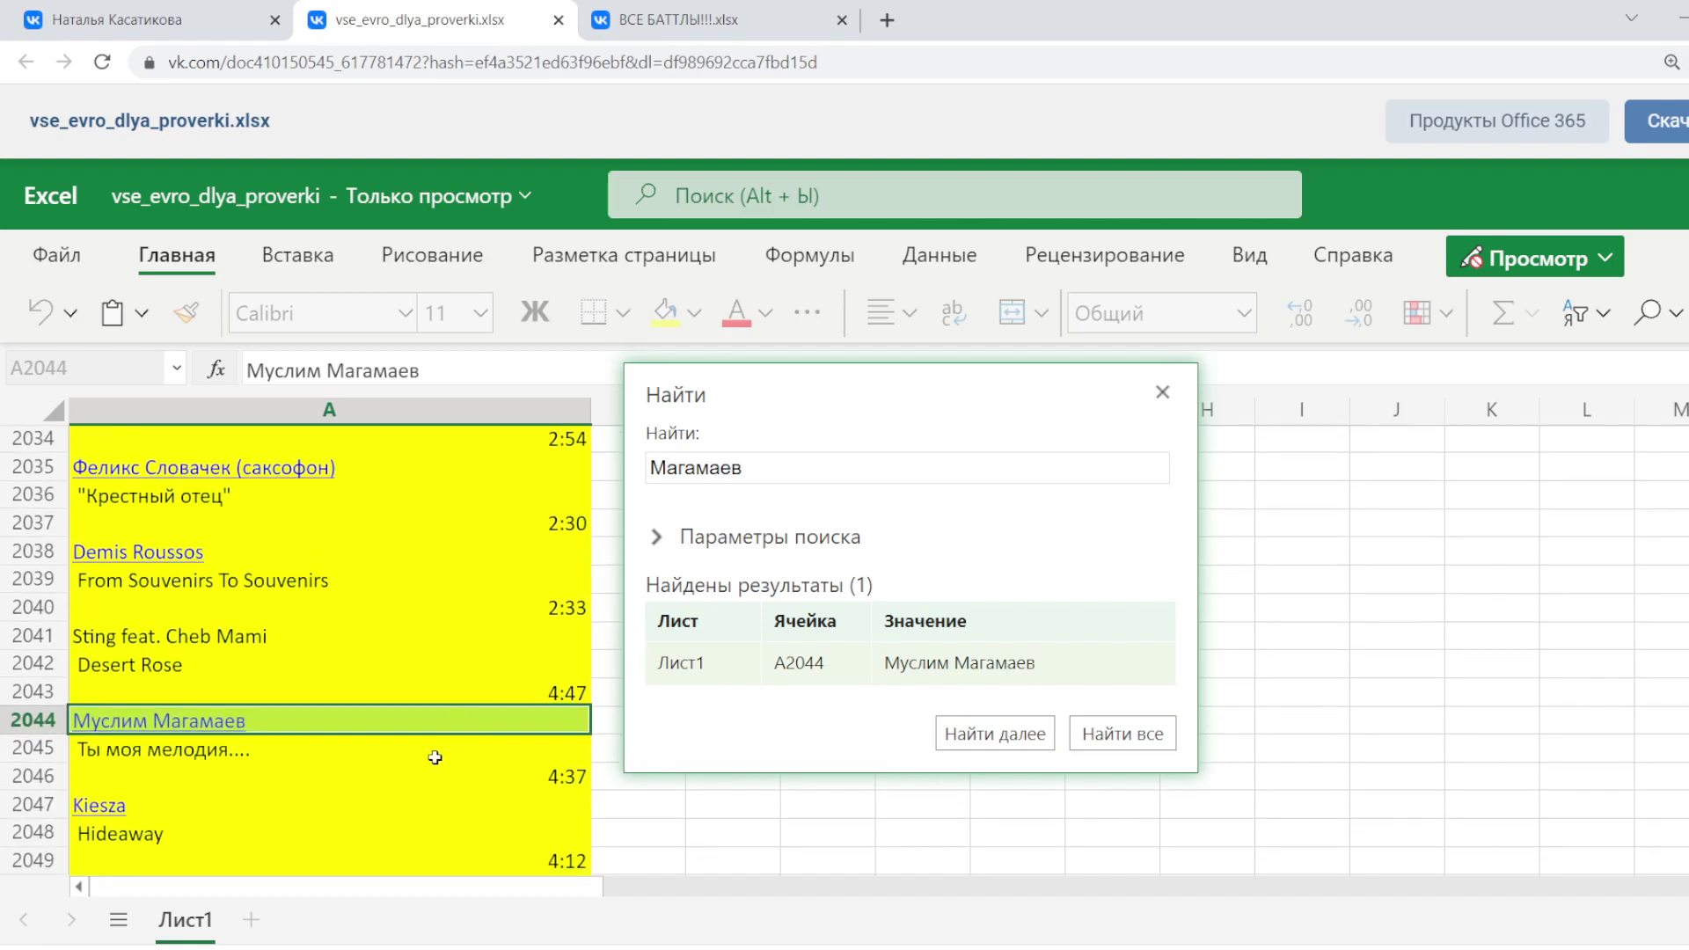
scroll(437, 704, up, 3)
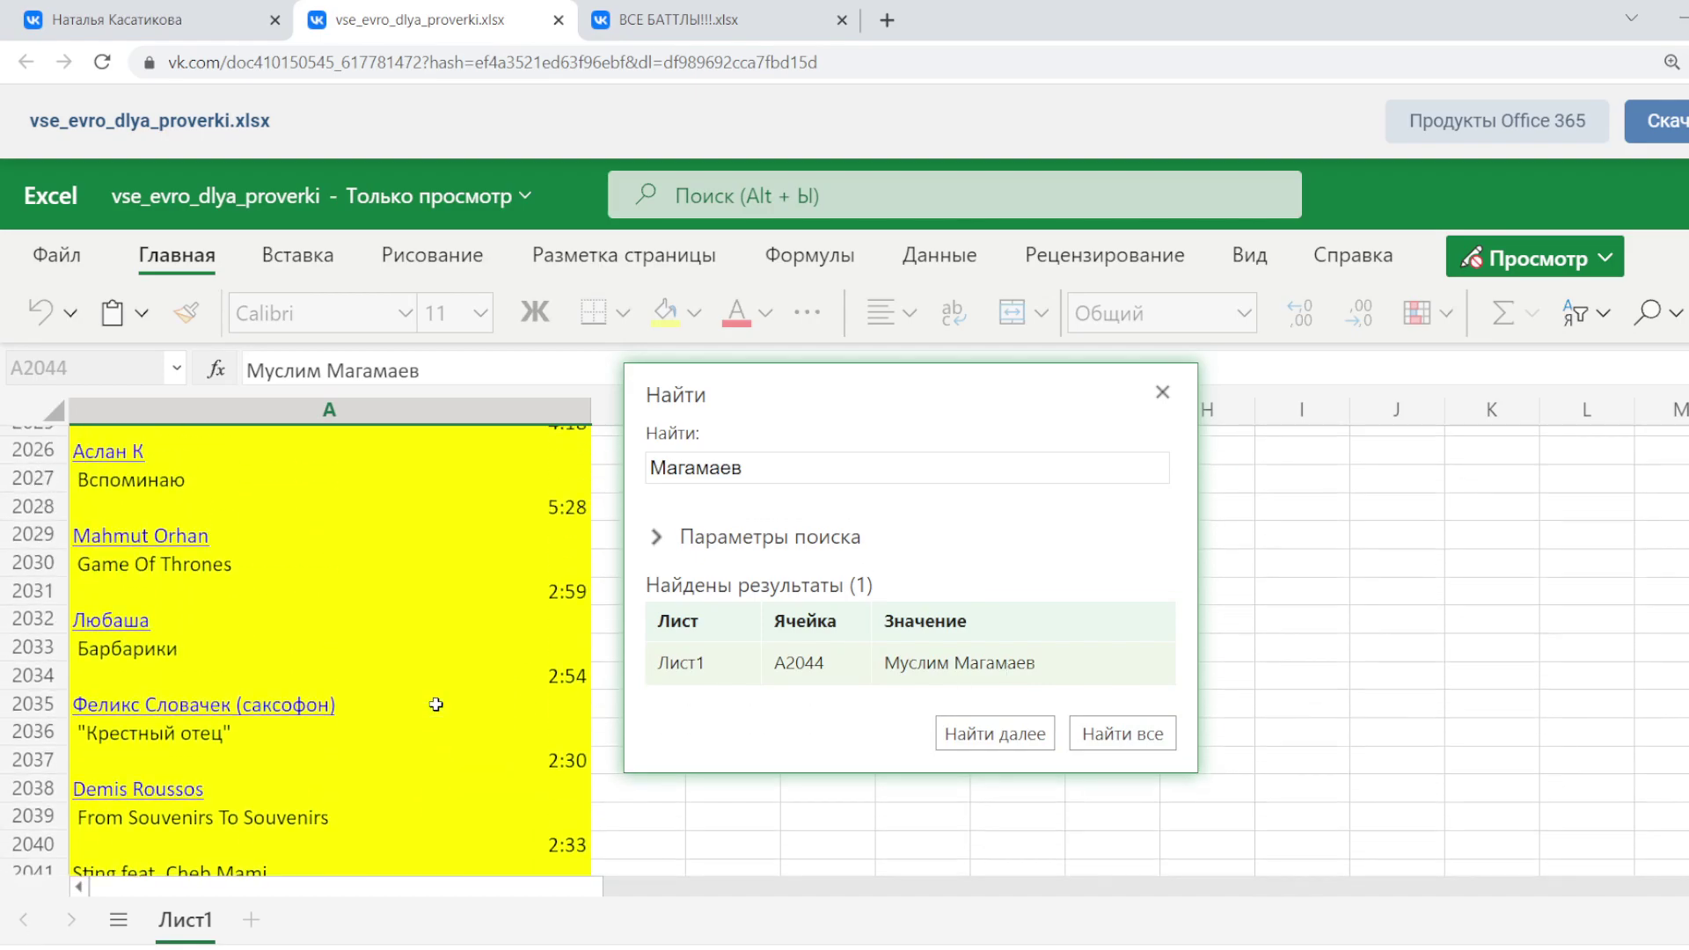
- Search the sheet for all occurrences of the song title "Барбарики"
click(773, 468)
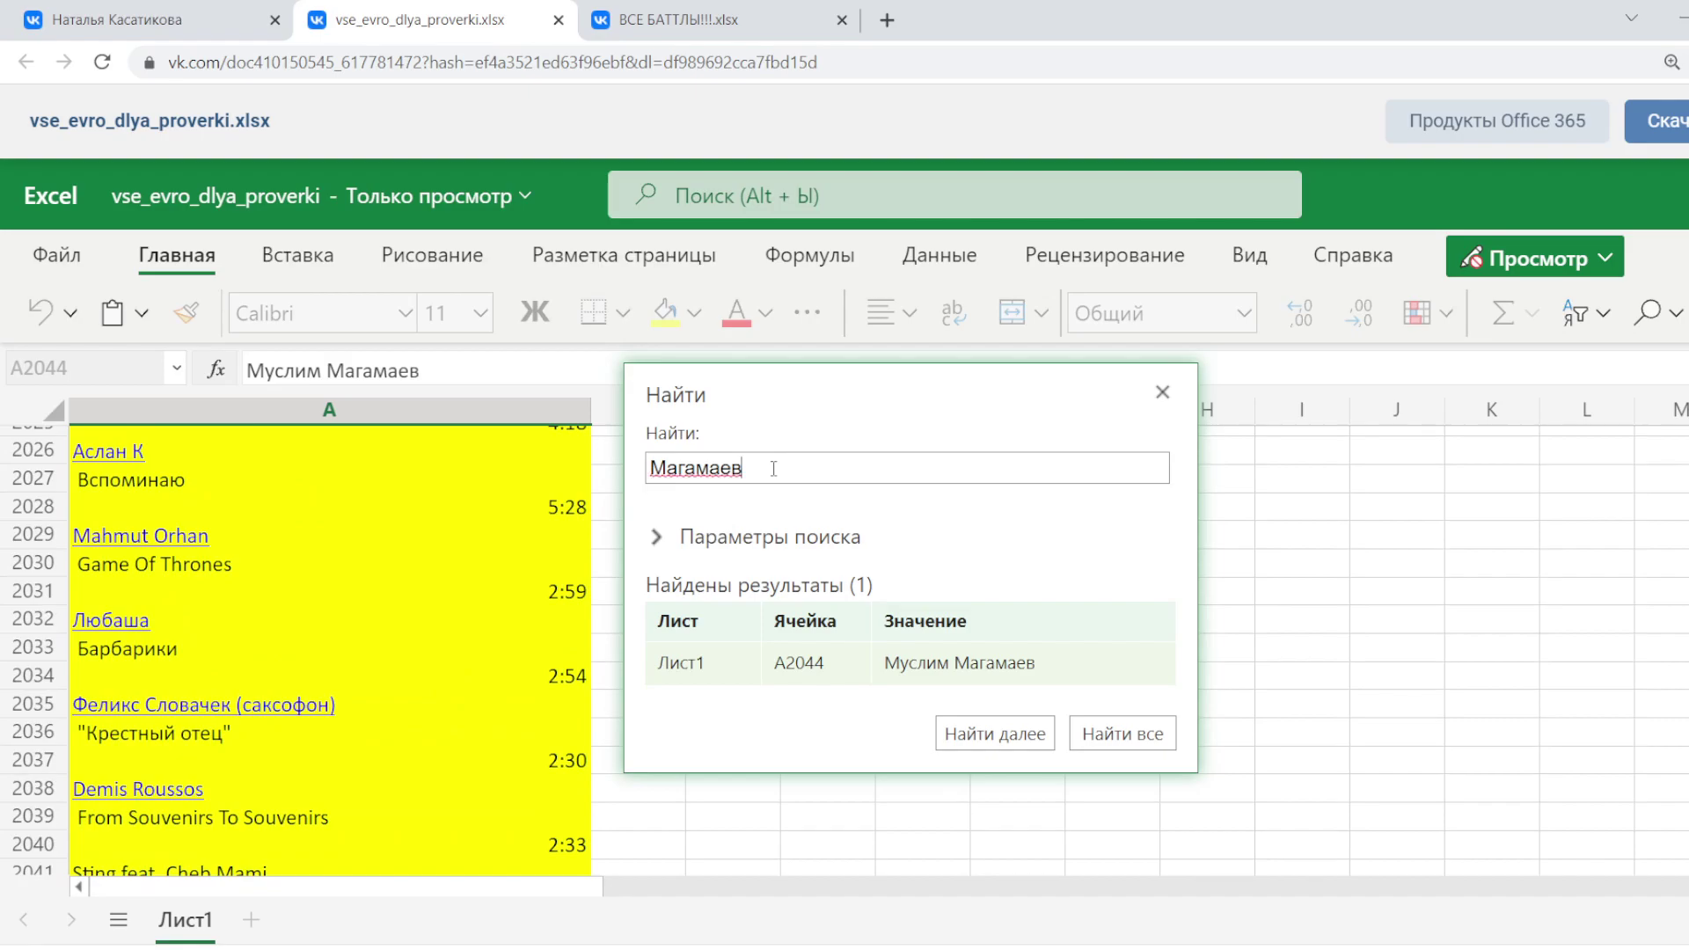
key(BackSpace)
key(BackSpace)
key(BackSpace)
key(BackSpace)
key(BackSpace)
key(BackSpace)
key(BackSpace)
text(Барбарики)
click(1132, 742)
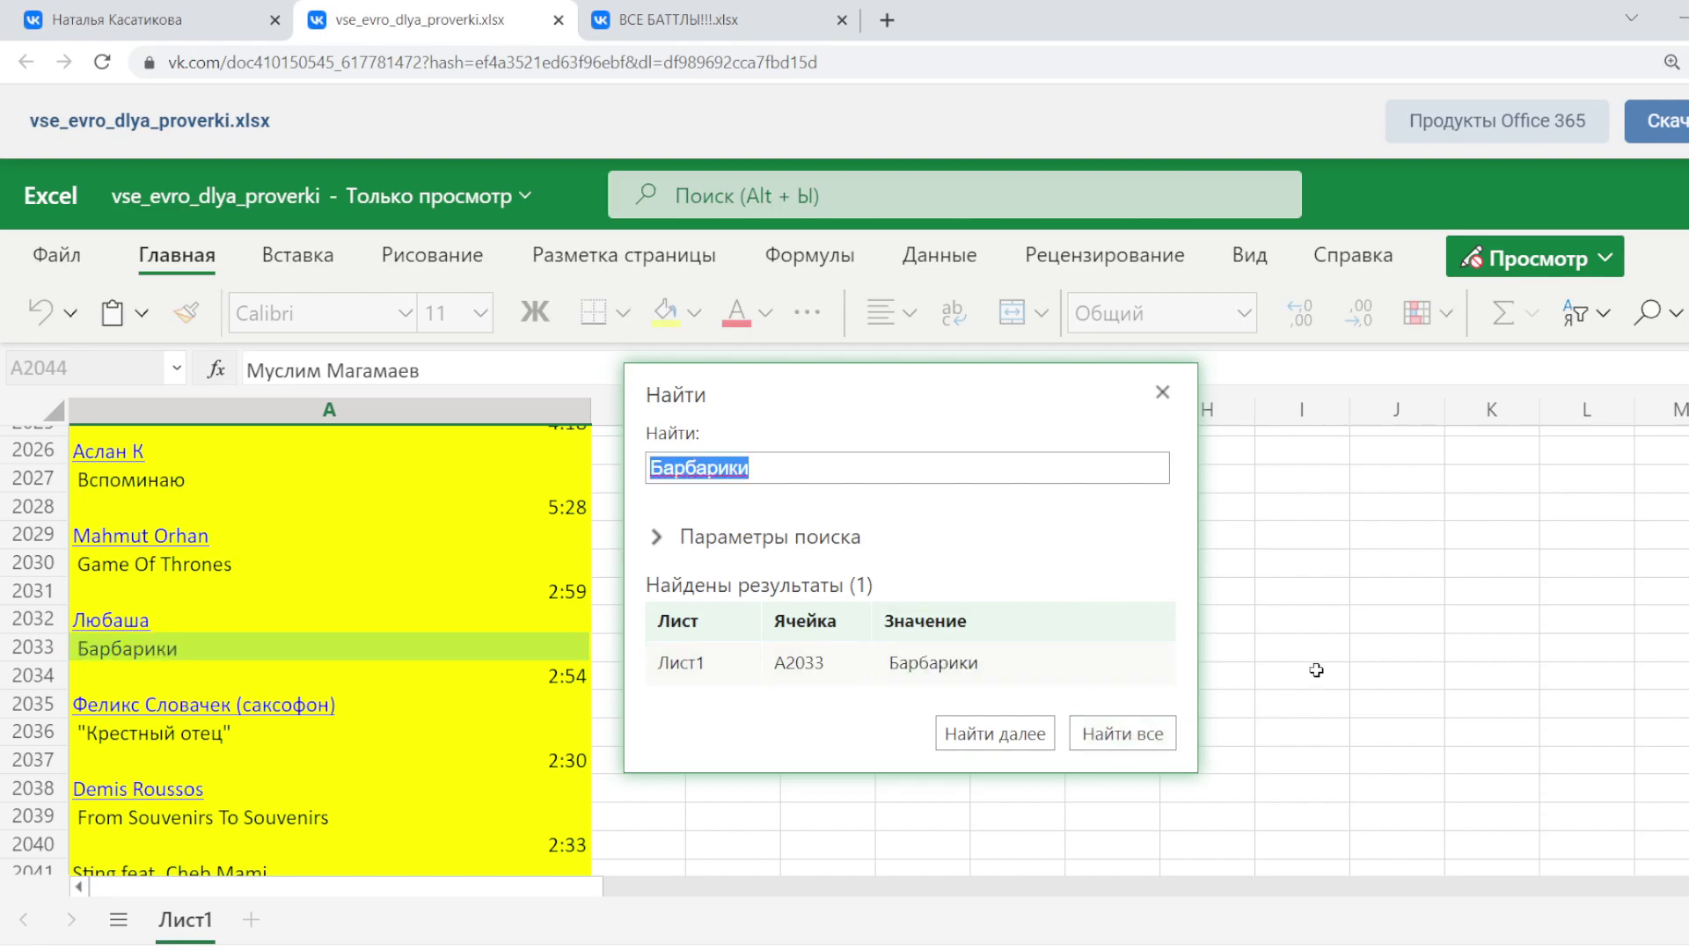
- Go to the "Барбарики" match and check the artist and duration in the neighbouring rows
click(1064, 679)
scroll(321, 596, down, 1)
scroll(320, 595, down, 2)
scroll(350, 693, up, 4)
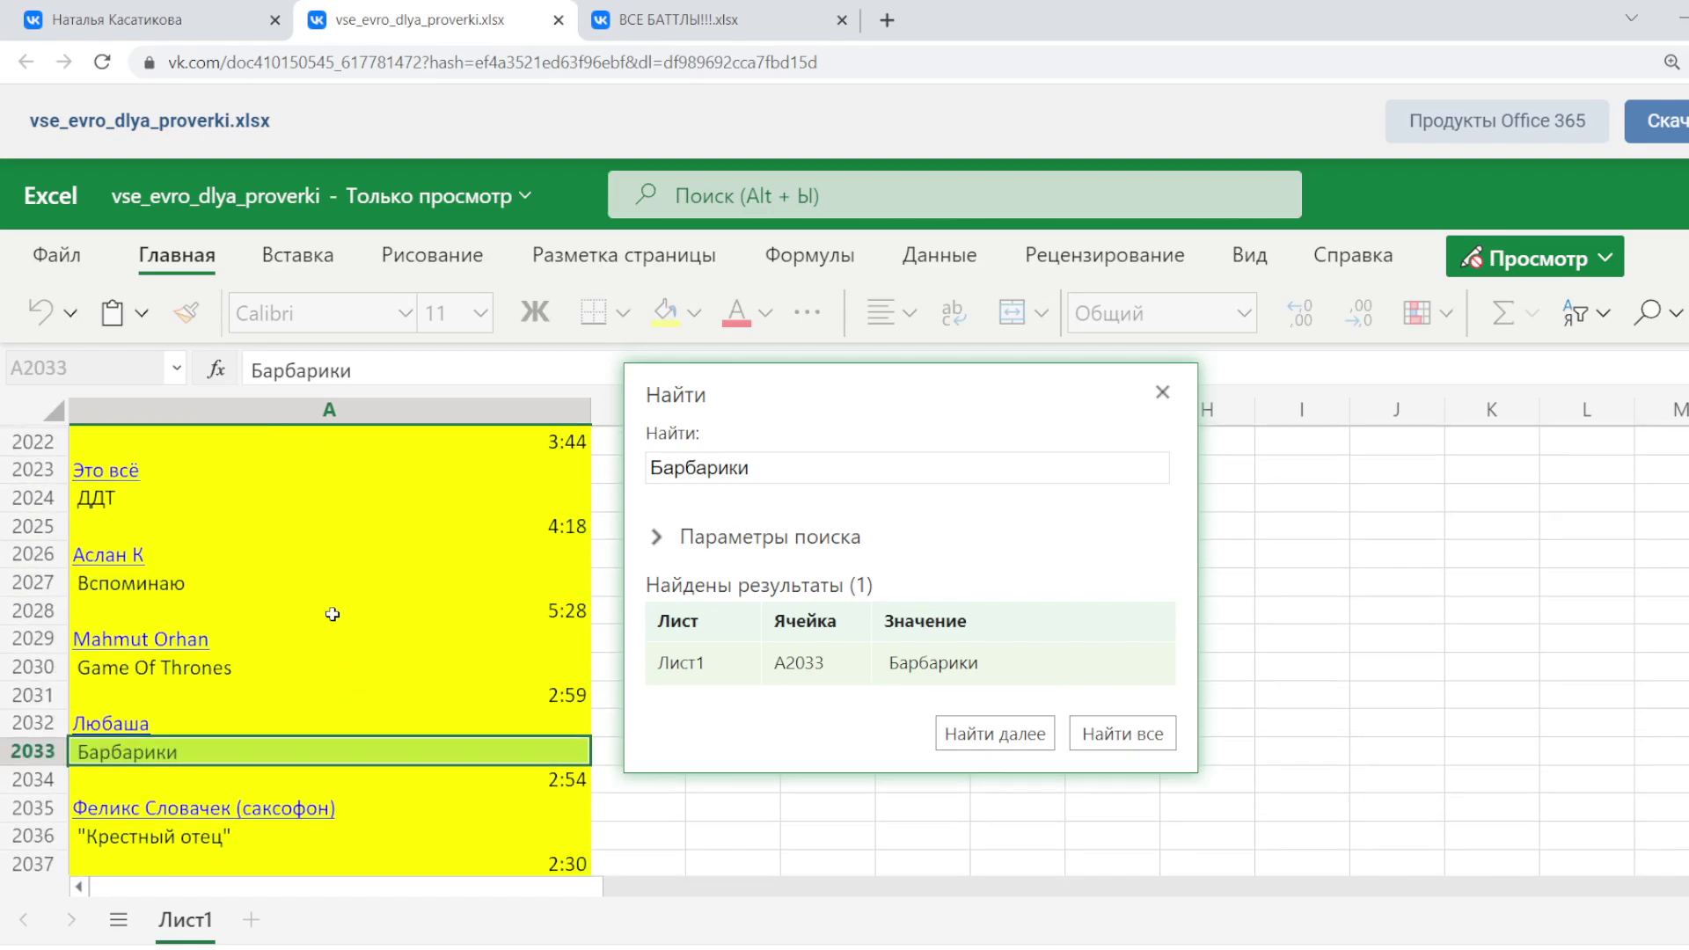
scroll(333, 614, down, 1)
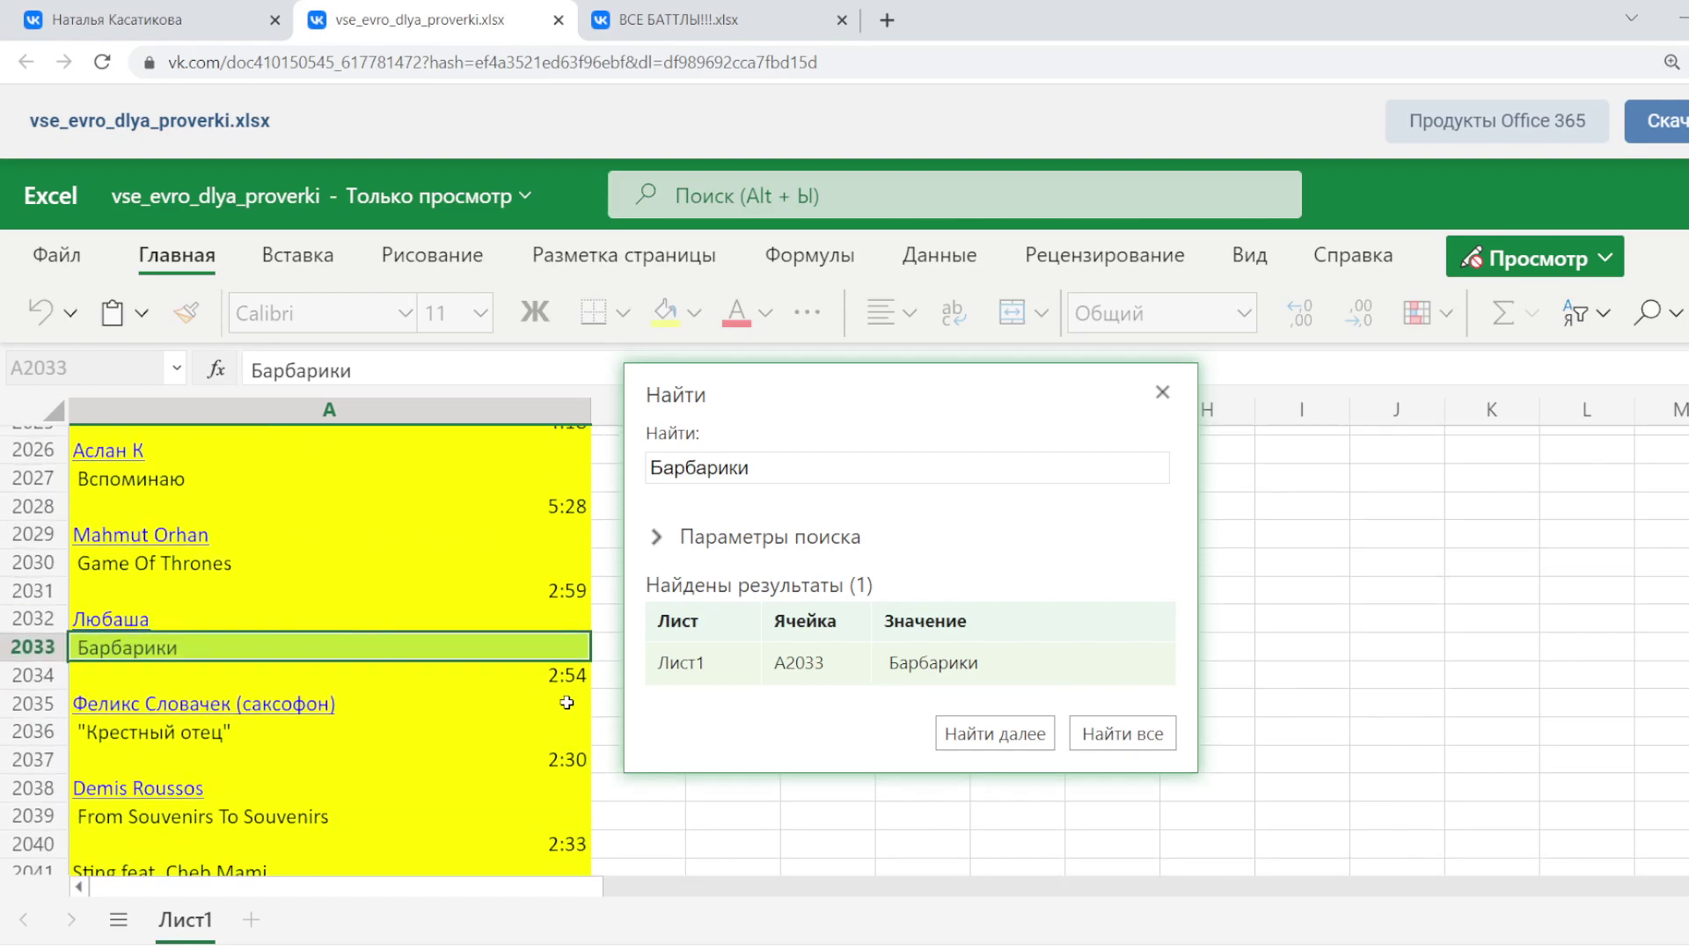